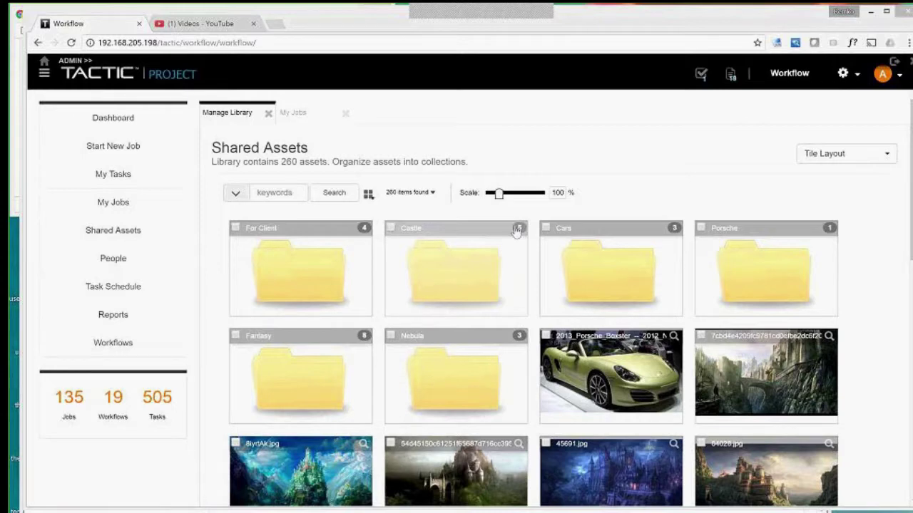
Start a new job titled 'Video Publish 101' with start date May 17, 2017
{"action": "left_click", "coordinate": [317, 114]}
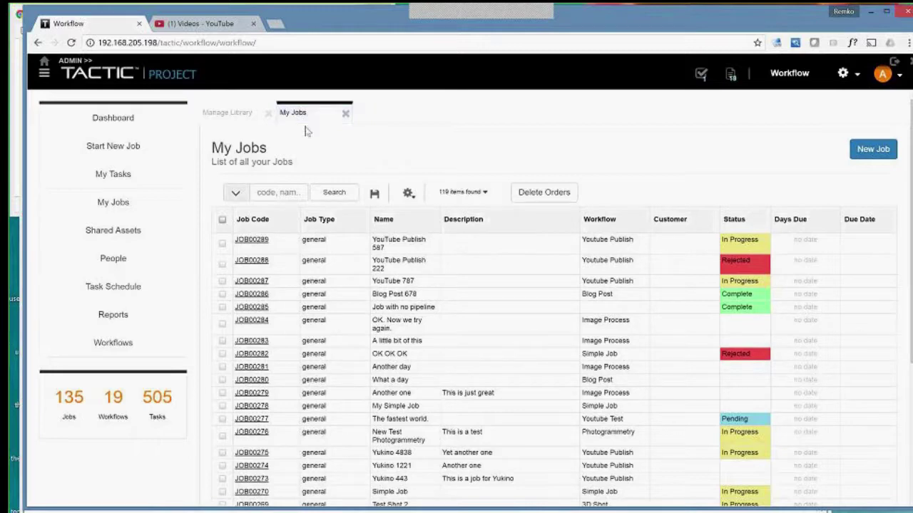
{"action": "left_click", "coordinate": [171, 144]}
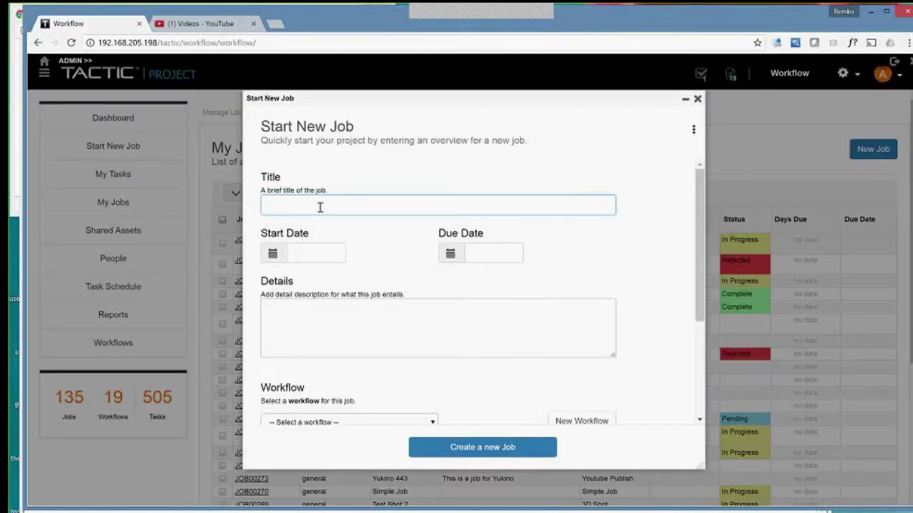
{"action": "type", "text": "Video Publish 101"}
{"action": "left_click", "coordinate": [313, 250]}
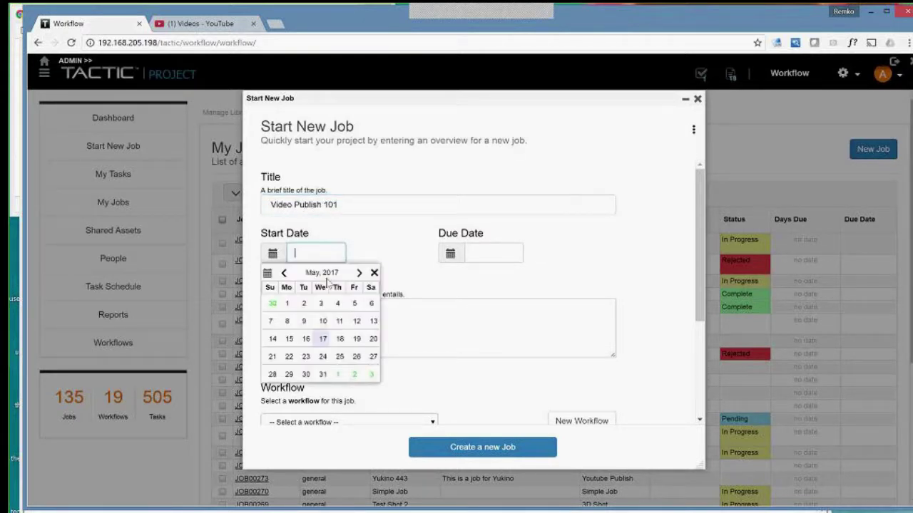
{"action": "left_click", "coordinate": [322, 340]}
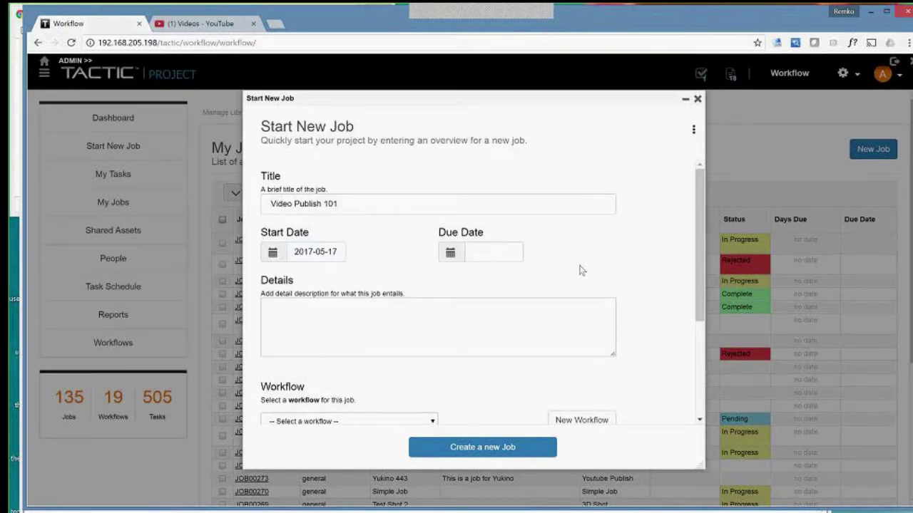
{"action": "scroll", "coordinate": [581, 271], "scroll_direction": "down", "scroll_amount": 3}
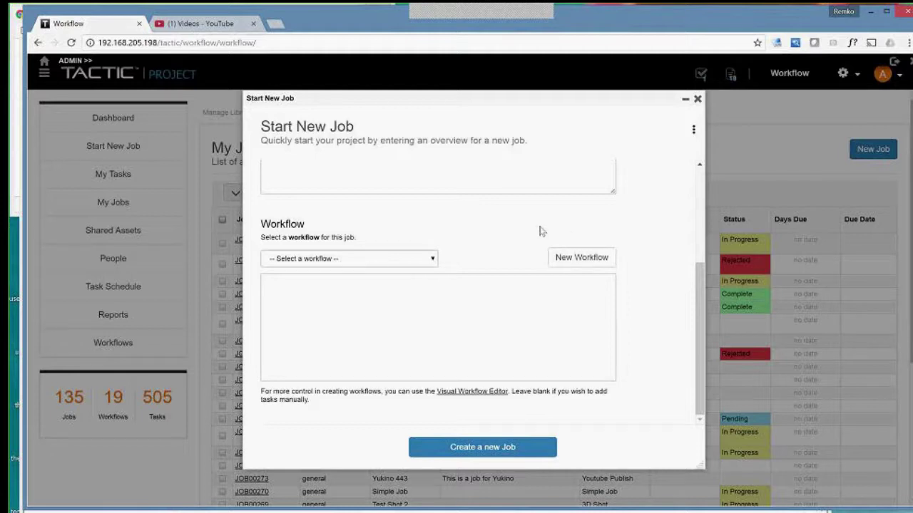
Pick the Youtube Publish workflow, compare it with My Blog, then reselect Youtube Publish
{"action": "left_click", "coordinate": [367, 260]}
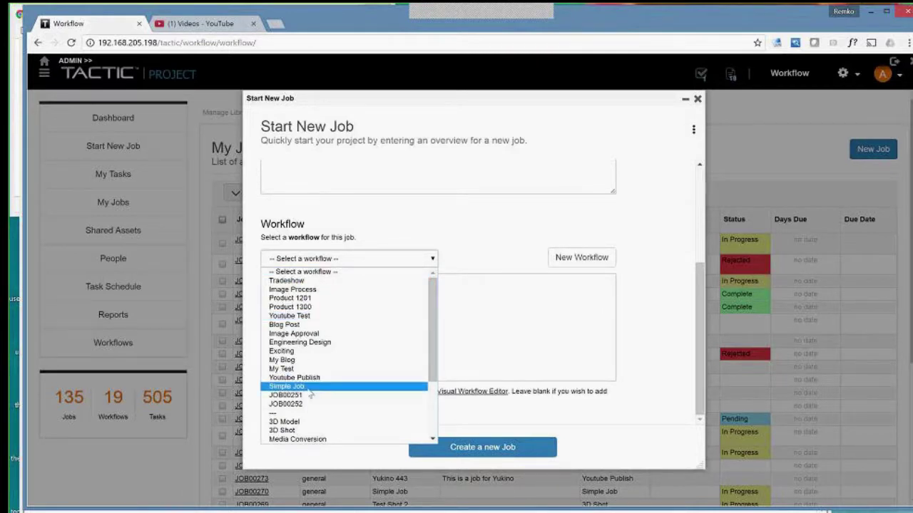
{"action": "key", "text": "Return"}
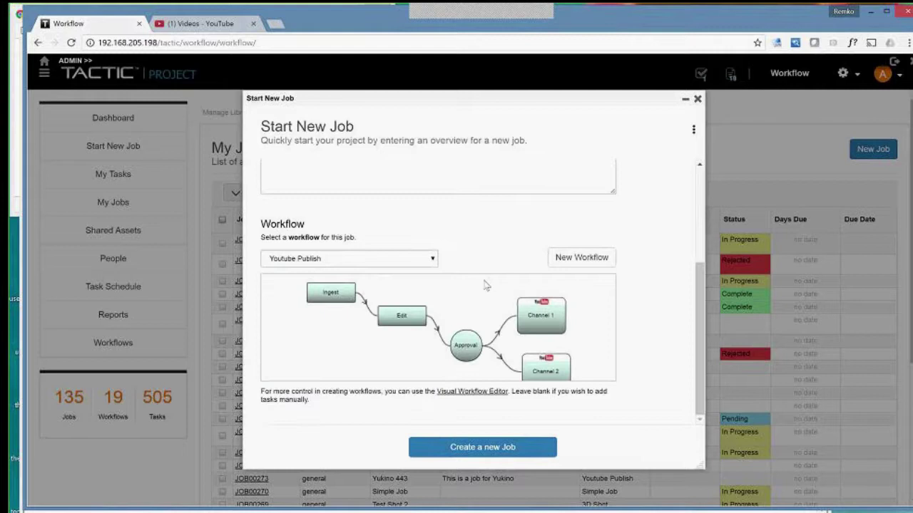
{"action": "left_click_drag", "start_coordinate": [481, 315], "coordinate": [473, 306]}
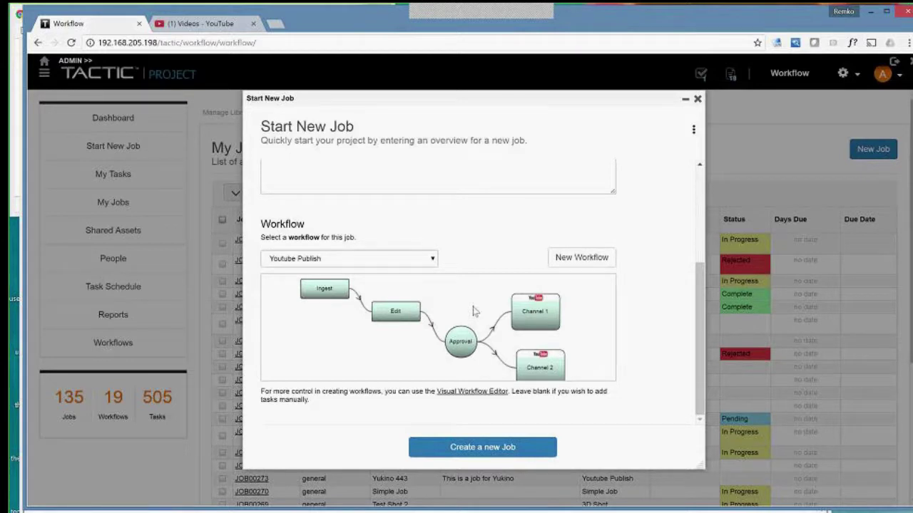
{"action": "left_click", "coordinate": [349, 259]}
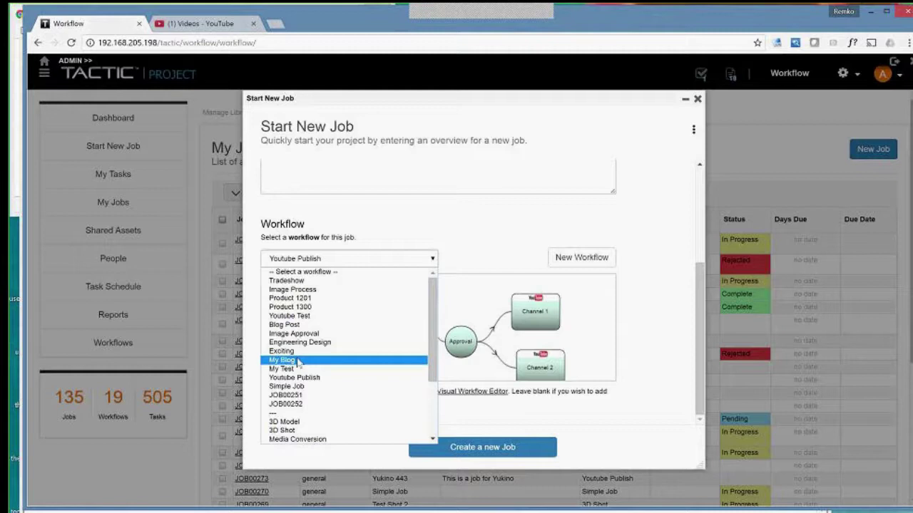
{"action": "left_click", "coordinate": [298, 361]}
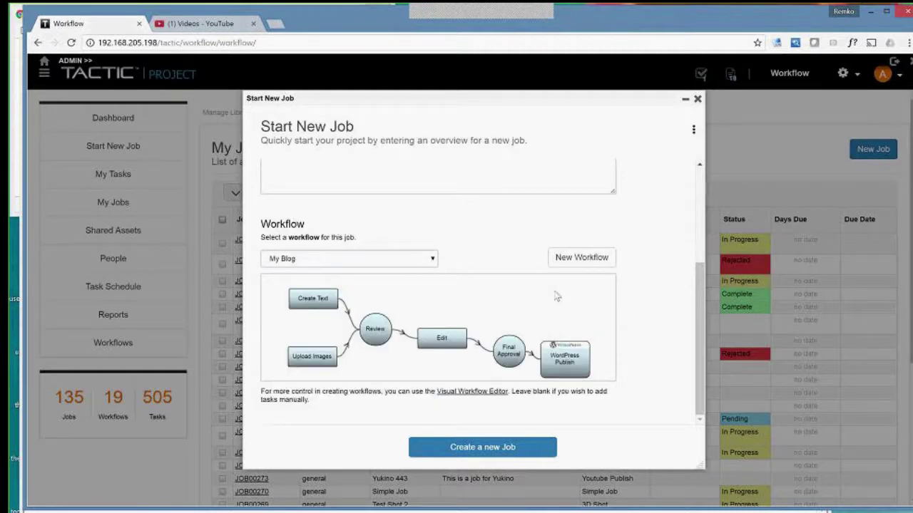
{"action": "left_click", "coordinate": [331, 261]}
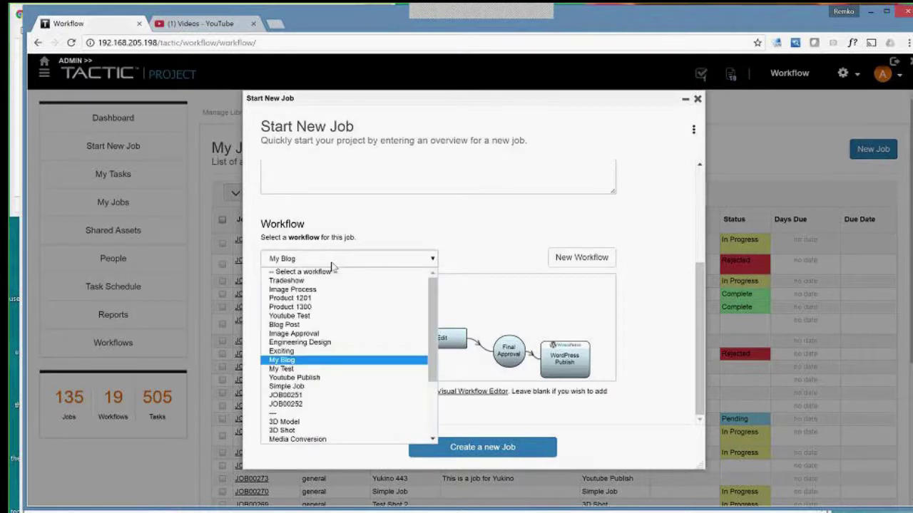
{"action": "left_click", "coordinate": [330, 375]}
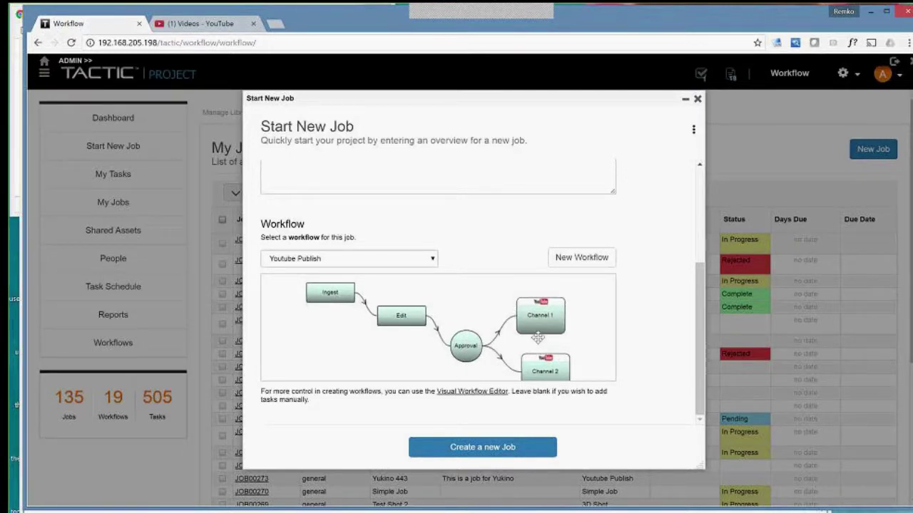
{"action": "scroll", "coordinate": [538, 338], "scroll_direction": "down", "scroll_amount": 1}
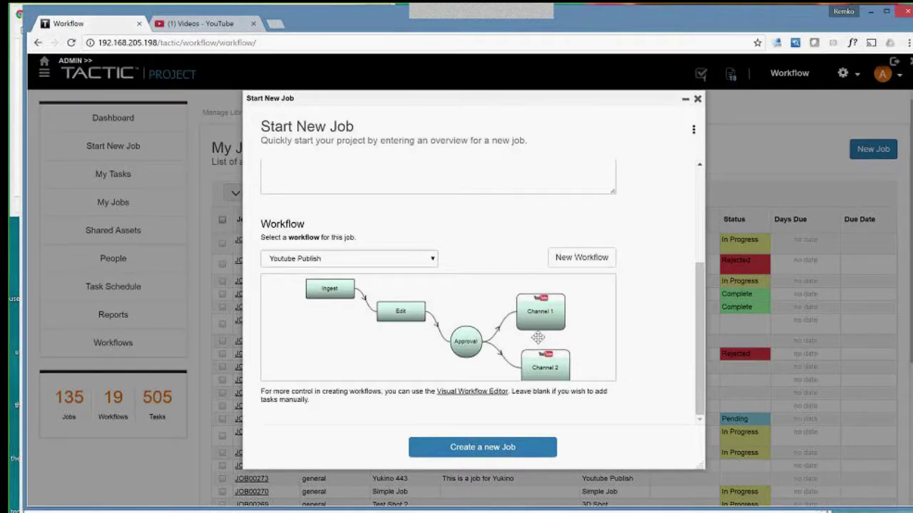
Create the job and assign Ingest to admin, Edit to a team member, Approval to the approver
{"action": "left_click", "coordinate": [480, 448]}
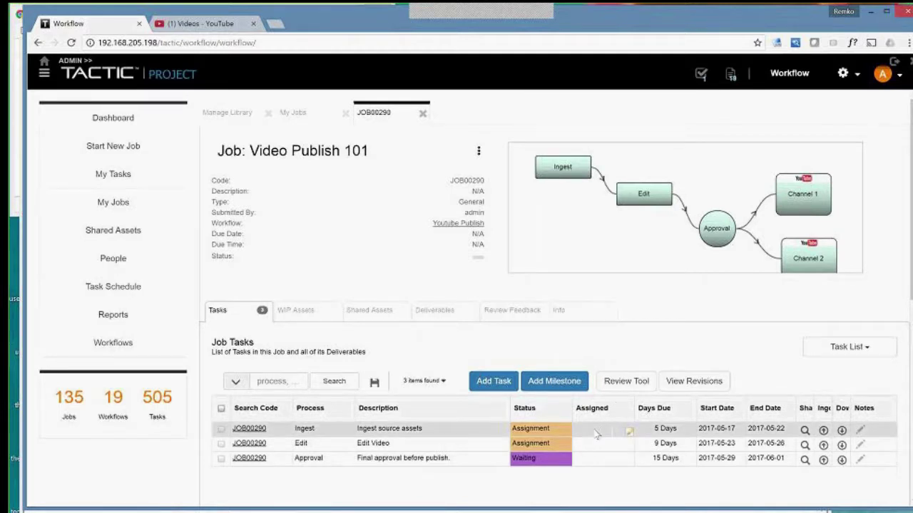
{"action": "left_click", "coordinate": [596, 434]}
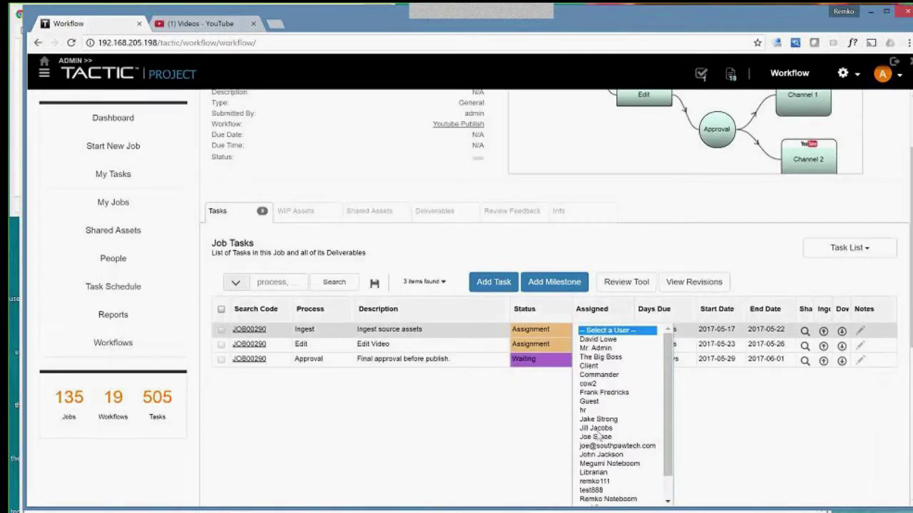
{"action": "left_click", "coordinate": [601, 348]}
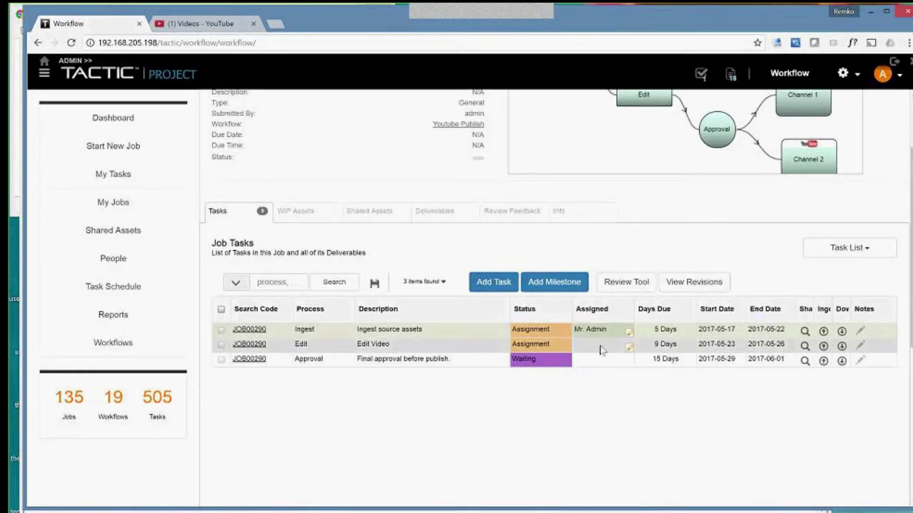
{"action": "left_click", "coordinate": [600, 350]}
{"action": "left_click", "coordinate": [586, 345]}
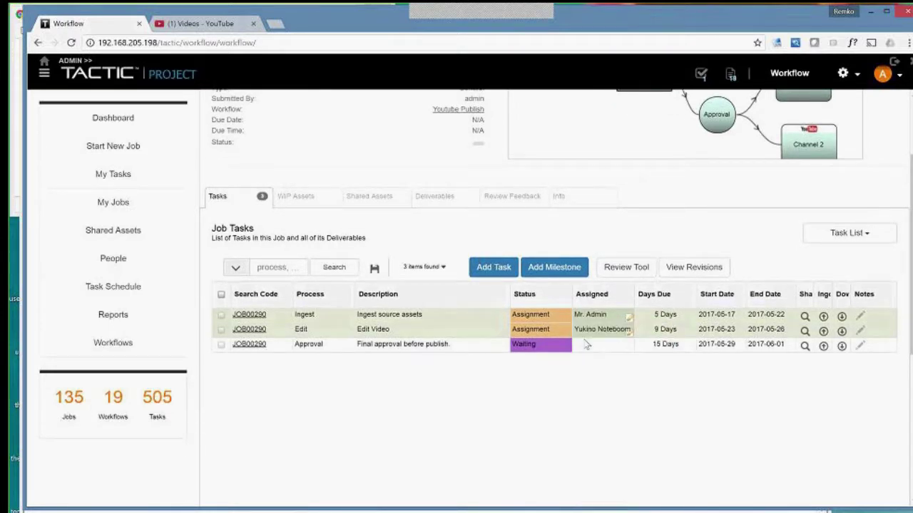
{"action": "left_click", "coordinate": [590, 351]}
{"action": "left_click", "coordinate": [594, 362]}
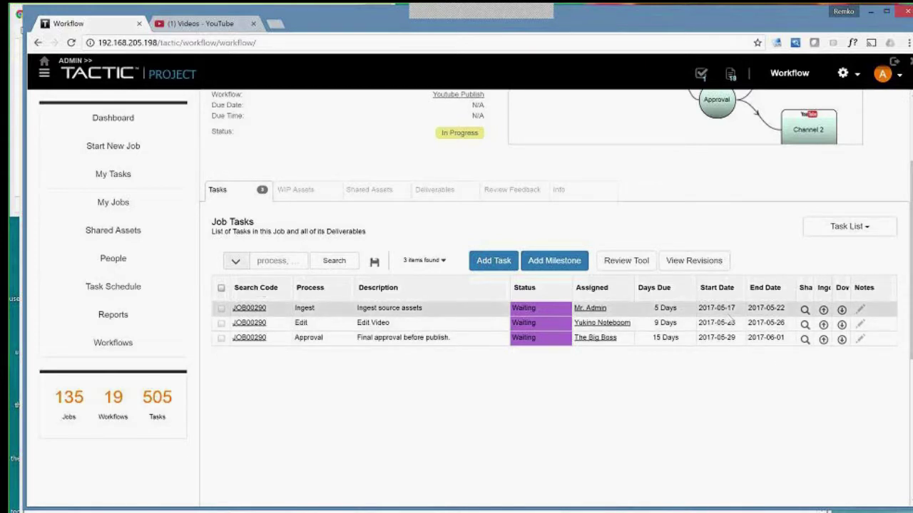
Queue background.png, lens_flare.png and text.png for the Ingest task and upload them
{"action": "left_click", "coordinate": [823, 310]}
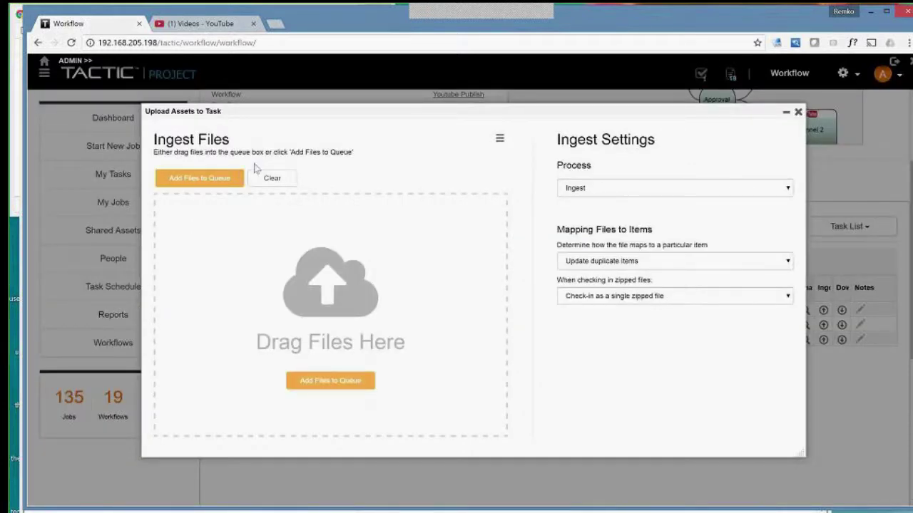
{"action": "left_click", "coordinate": [214, 179]}
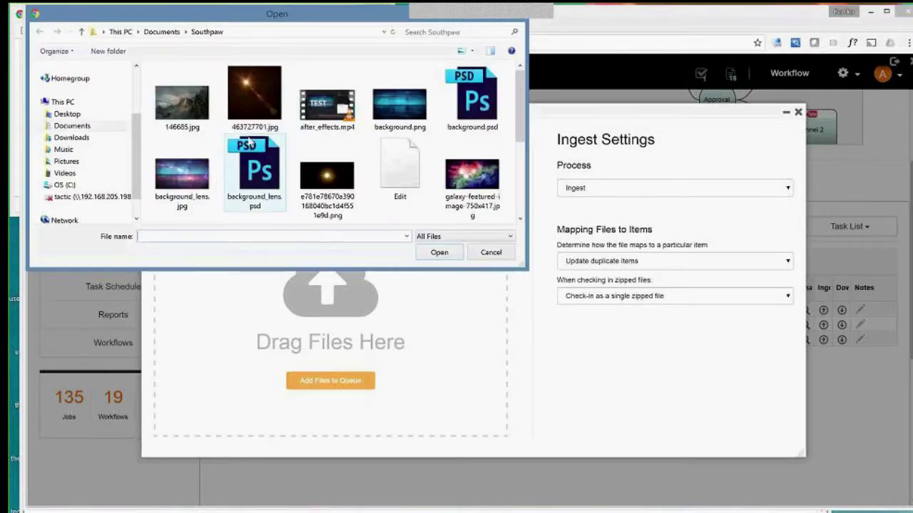
{"action": "left_click_drag", "start_coordinate": [299, 16], "coordinate": [295, 62]}
{"action": "left_click", "coordinate": [518, 59]}
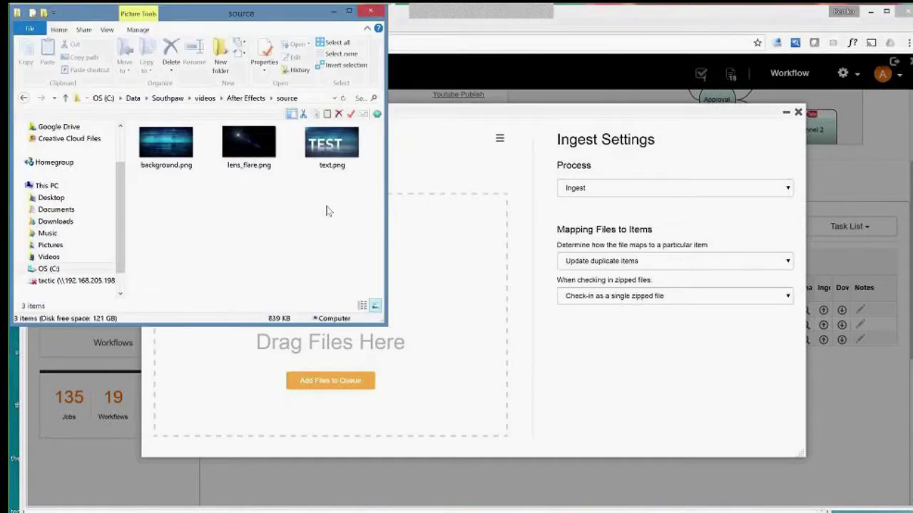
{"action": "left_click_drag", "start_coordinate": [328, 210], "coordinate": [85, 148]}
{"action": "left_click_drag", "start_coordinate": [157, 141], "coordinate": [440, 300]}
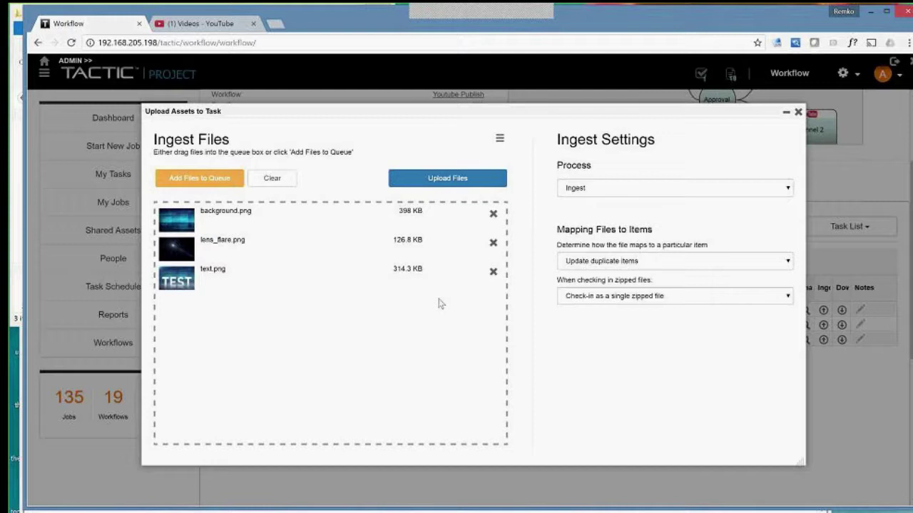
{"action": "left_click", "coordinate": [456, 177]}
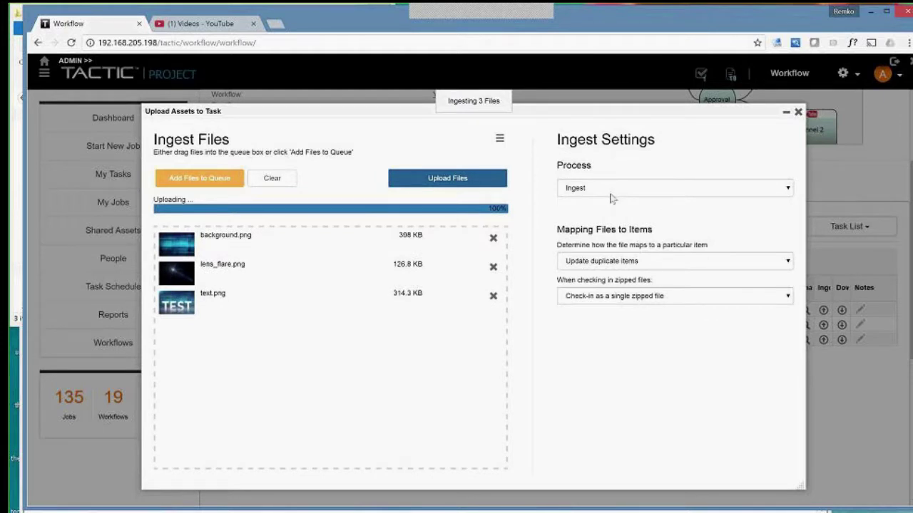
Review the three images under WIP Assets, then set the Ingest task's status to Complete
{"action": "left_click", "coordinate": [797, 114]}
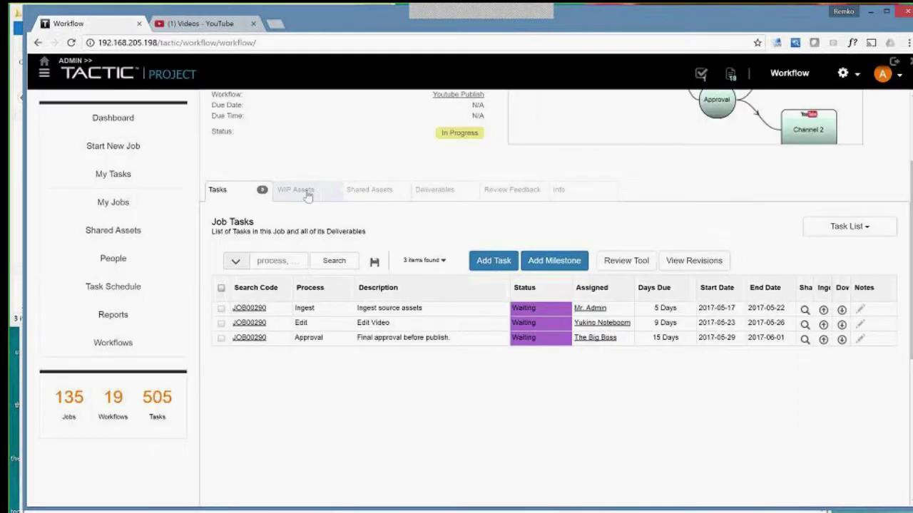
{"action": "right_click", "coordinate": [306, 194]}
{"action": "left_click", "coordinate": [438, 212]}
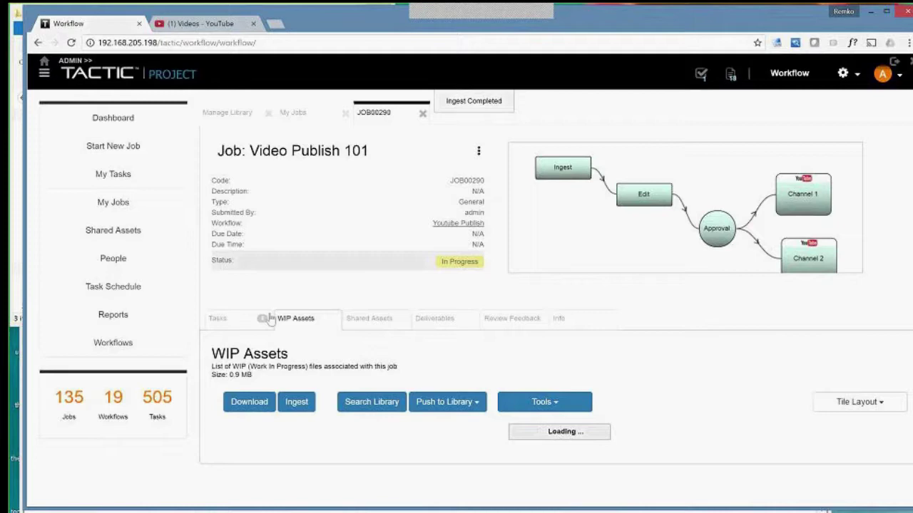
{"action": "scroll", "coordinate": [652, 417], "scroll_direction": "down", "scroll_amount": 3}
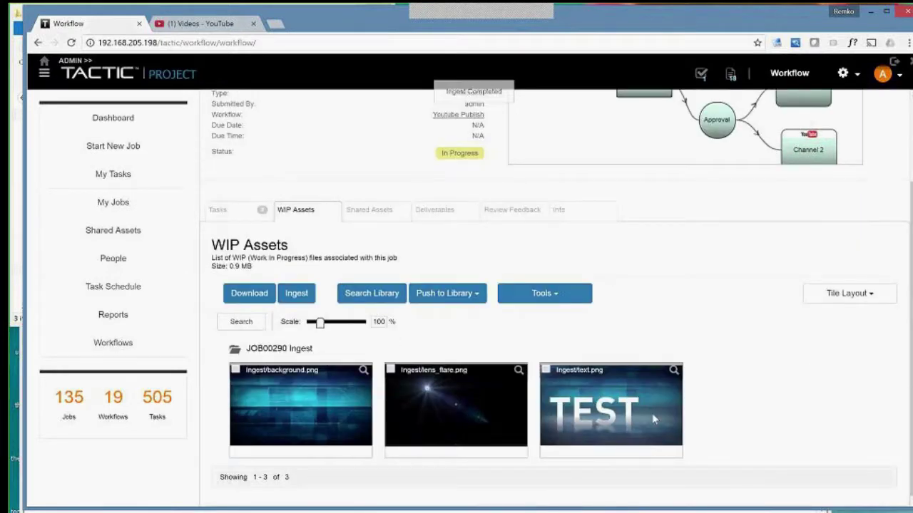
{"action": "scroll", "coordinate": [516, 477], "scroll_direction": "up", "scroll_amount": 3}
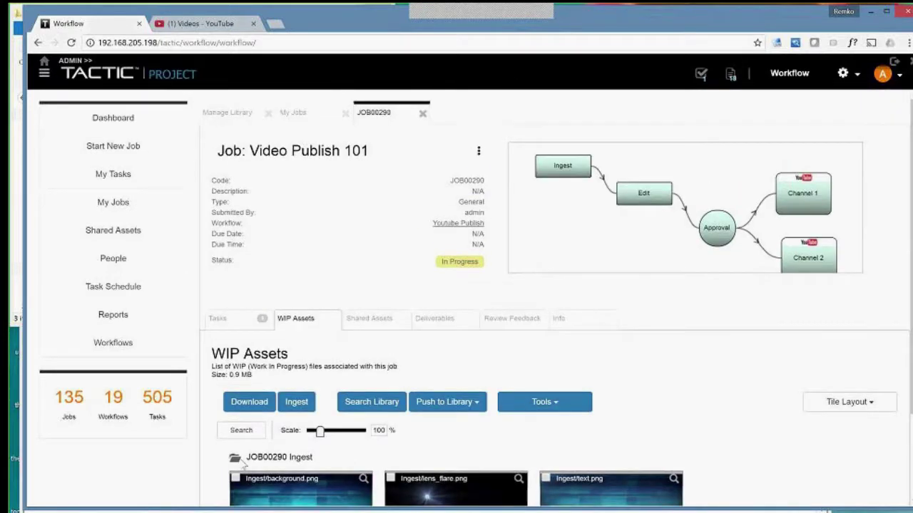
{"action": "left_click_drag", "start_coordinate": [248, 457], "coordinate": [314, 455]}
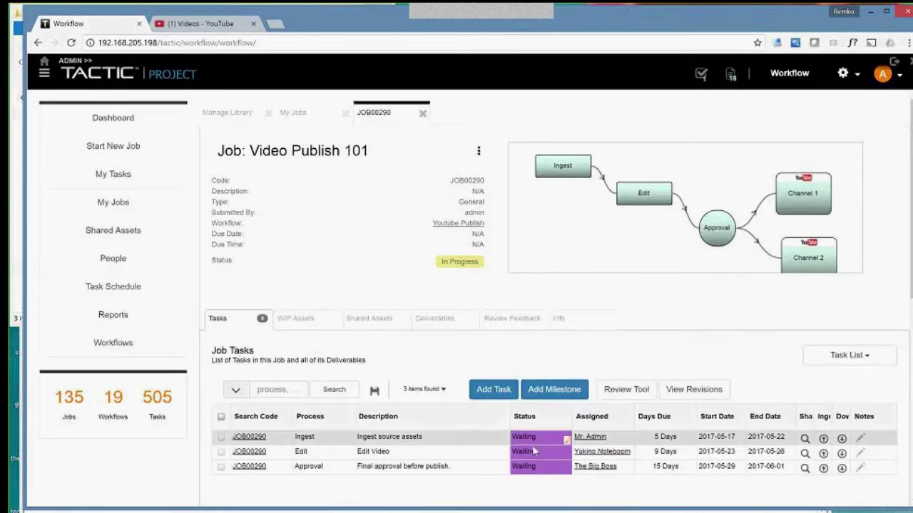
{"action": "left_click", "coordinate": [540, 436]}
{"action": "left_click", "coordinate": [531, 487]}
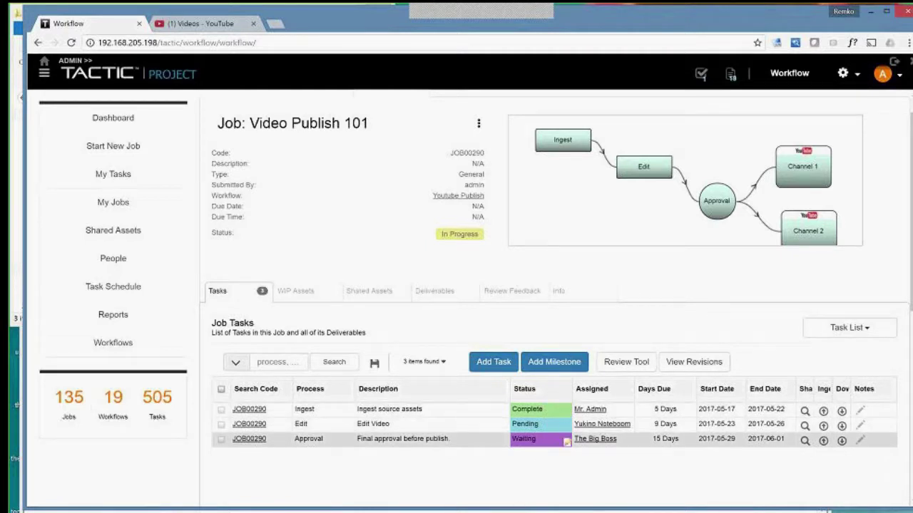
In Photoshop, open the TACTIC Project panel from Window > Extensions
{"action": "key", "text": "alt+Tab"}
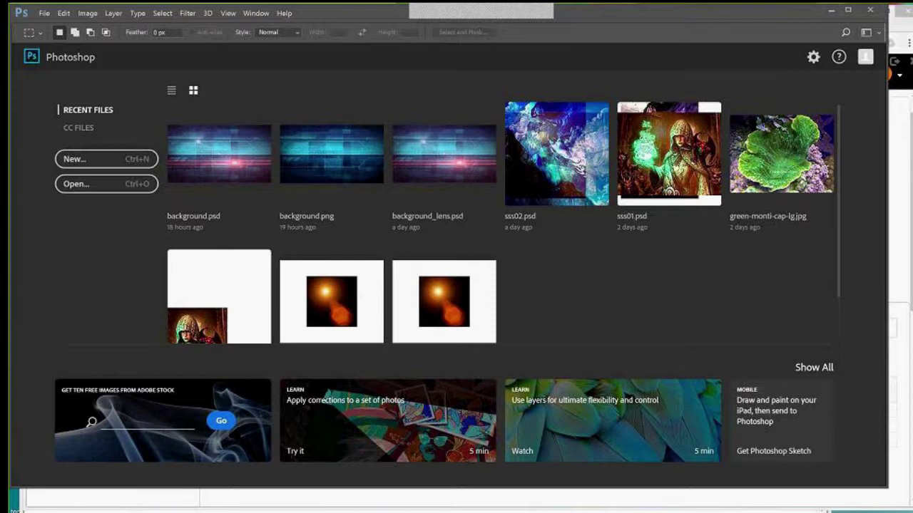
{"action": "left_click", "coordinate": [258, 14]}
{"action": "mouse_move", "coordinate": [266, 65]}
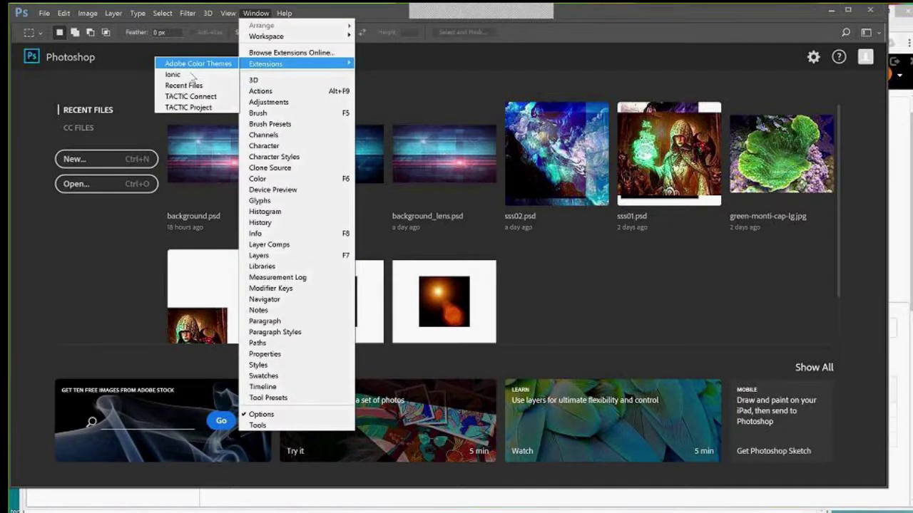
{"action": "left_click", "coordinate": [190, 107]}
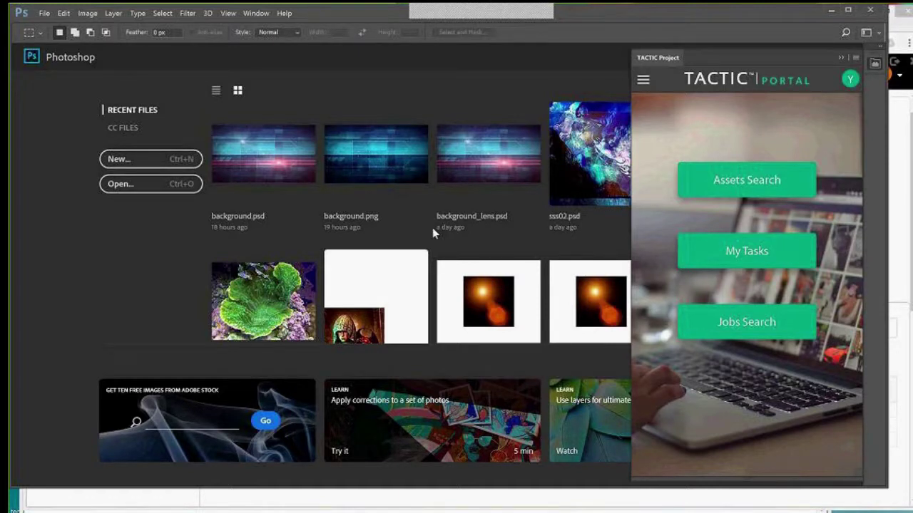
From task JOB00290's Ingest WIP assets, open background.png as a document
{"action": "left_click", "coordinate": [735, 249]}
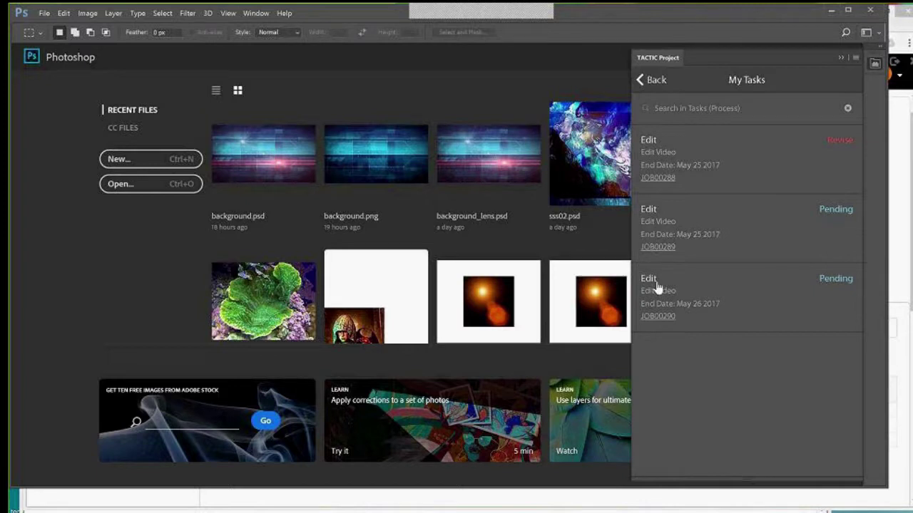
{"action": "left_click", "coordinate": [687, 278]}
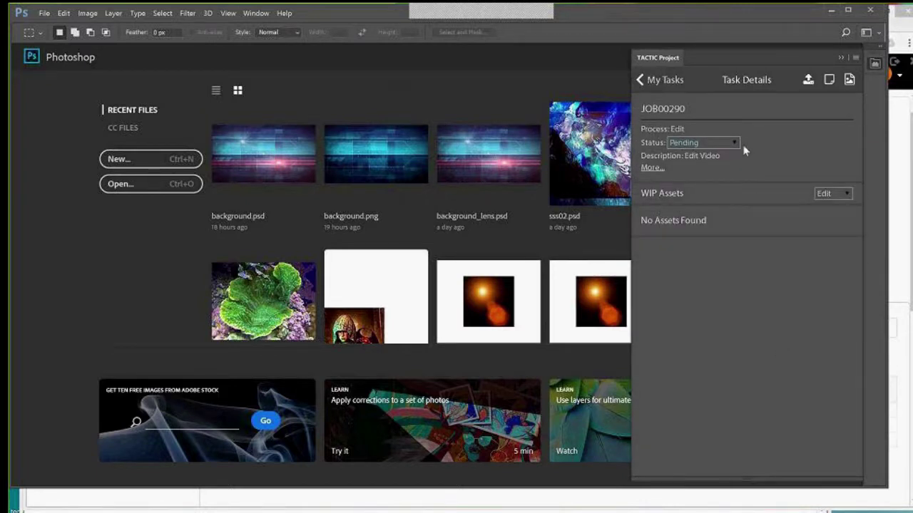
{"action": "left_click", "coordinate": [829, 194]}
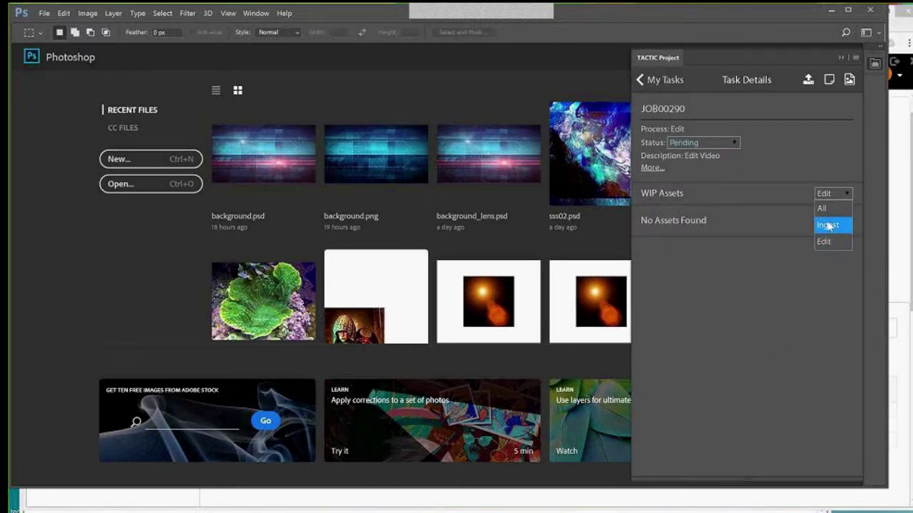
{"action": "left_click", "coordinate": [828, 226]}
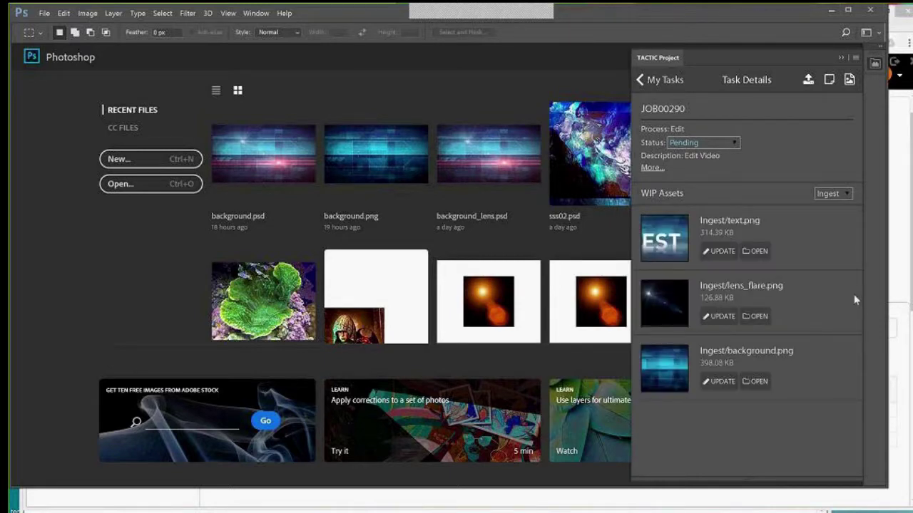
{"action": "left_click", "coordinate": [760, 382]}
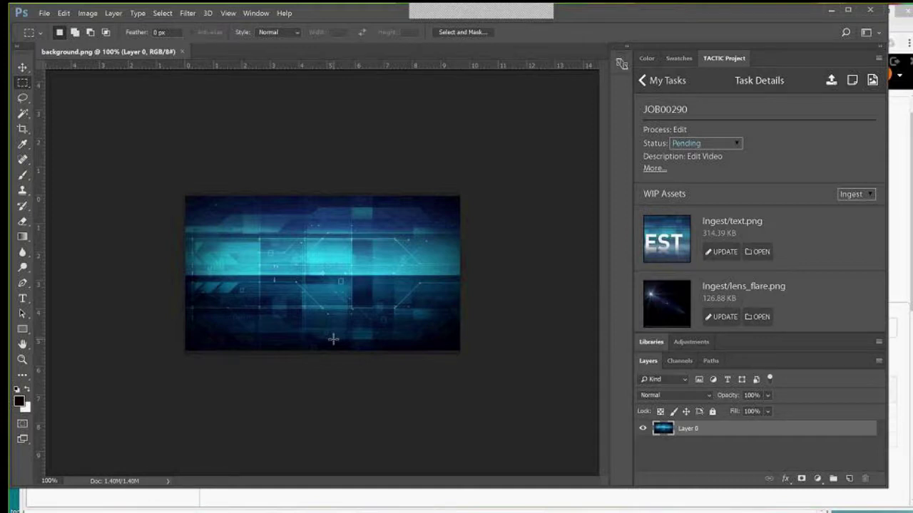
{"action": "left_click", "coordinate": [49, 482]}
Zoom to 150% and paste lens_flare.png into background.png as a new layer
{"action": "type", "text": "150"}
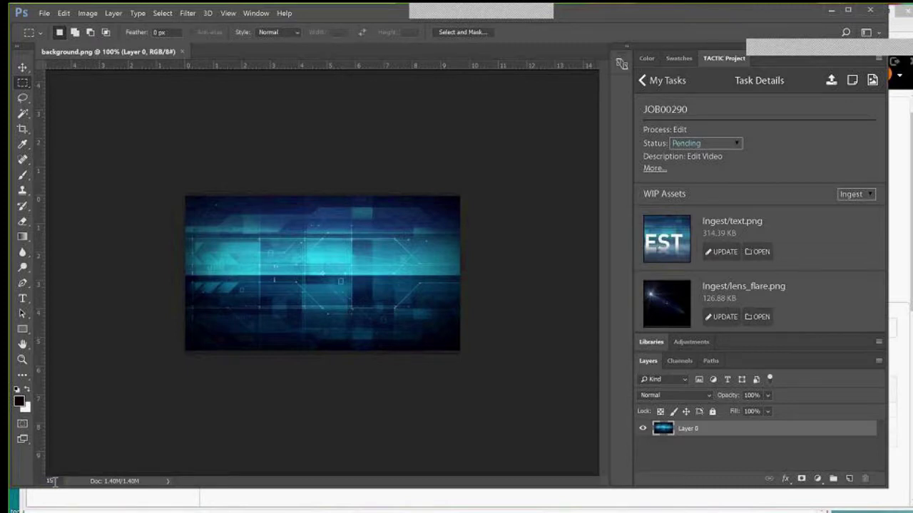
{"action": "key", "text": "Return"}
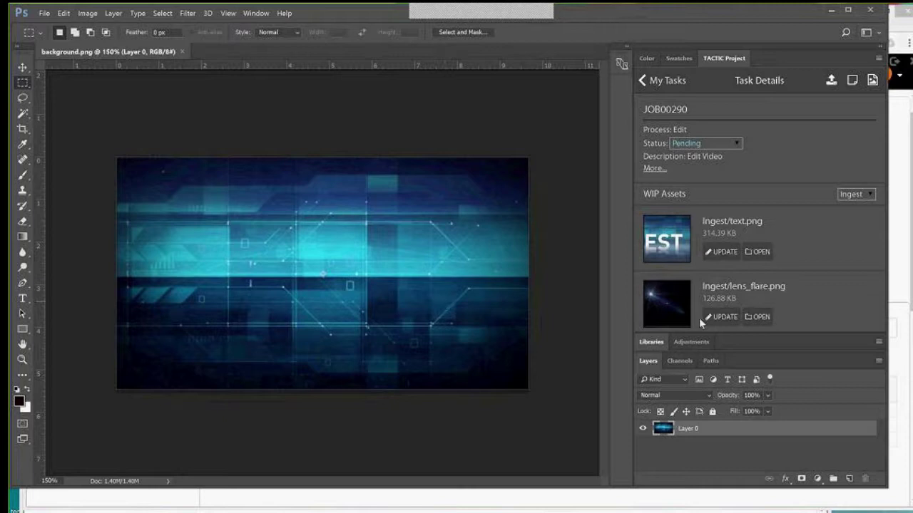
{"action": "left_click", "coordinate": [753, 320]}
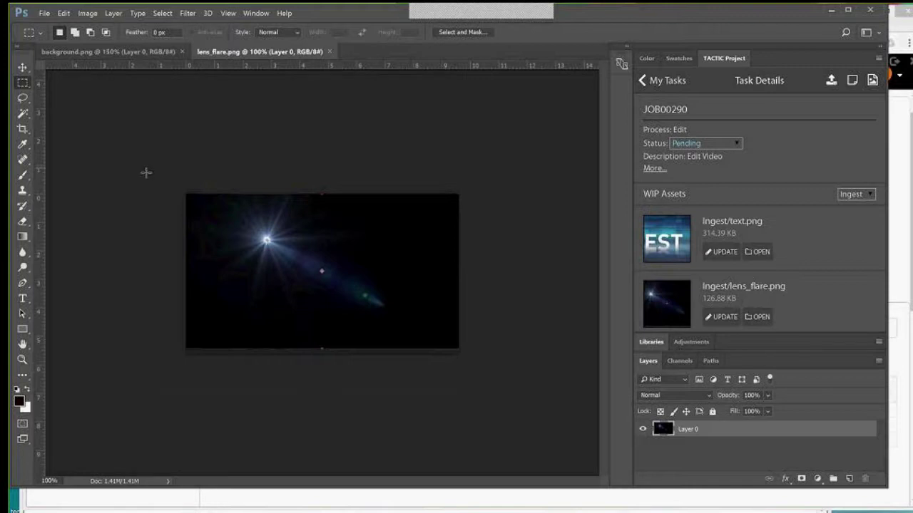
{"action": "left_click_drag", "start_coordinate": [461, 368], "coordinate": [515, 374]}
{"action": "left_click", "coordinate": [132, 52]}
{"action": "key", "text": "ctrl+v"}
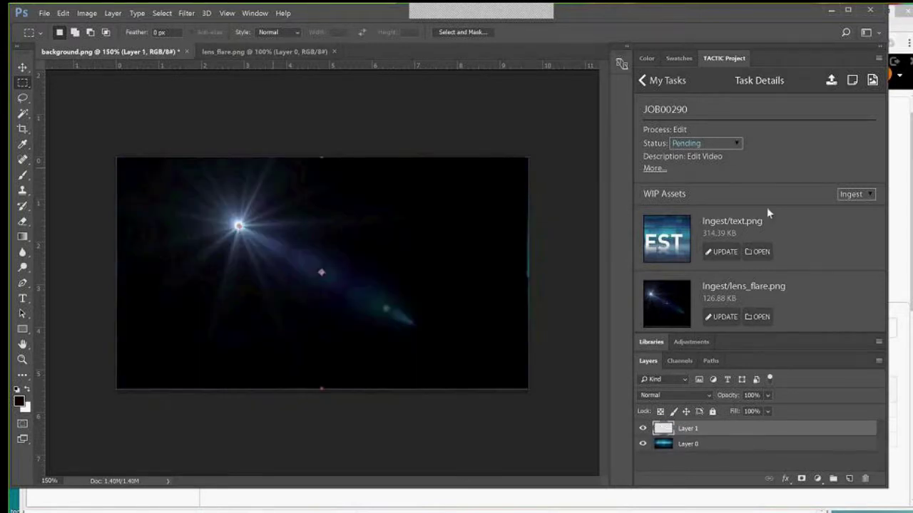
Set Layer 1's blend mode to Screen in Blending Options
{"action": "right_click", "coordinate": [716, 428]}
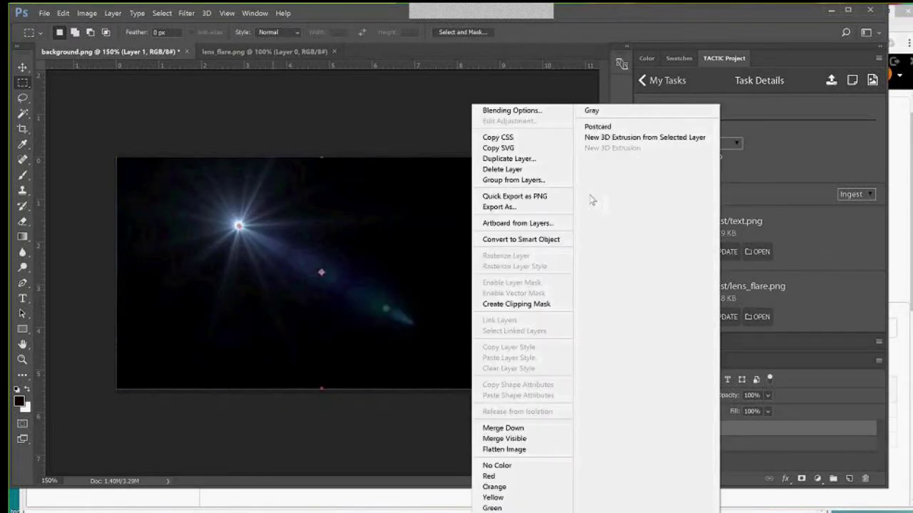
{"action": "left_click", "coordinate": [489, 112]}
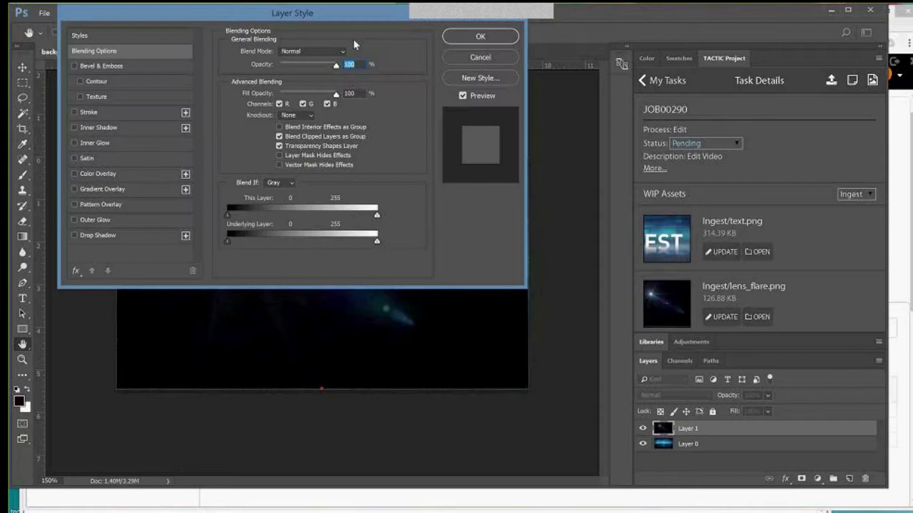
{"action": "left_click", "coordinate": [323, 51]}
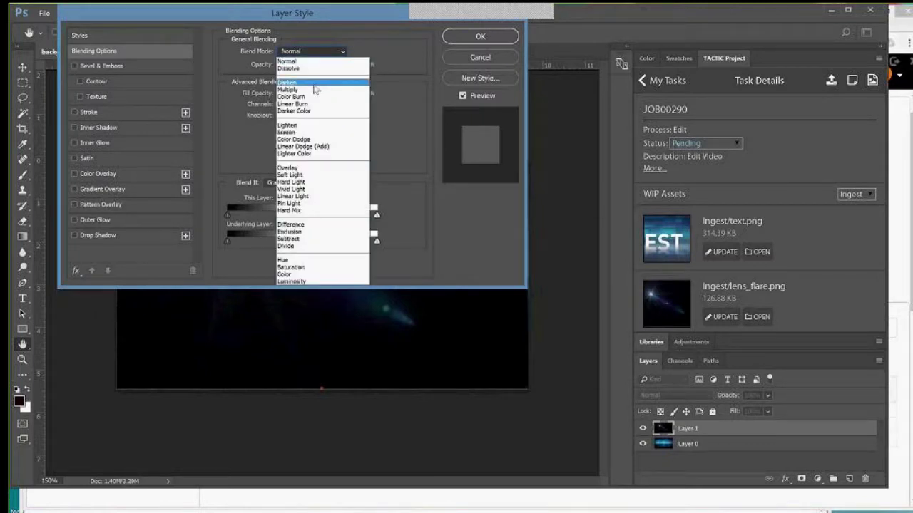
{"action": "left_click", "coordinate": [304, 132]}
{"action": "left_click", "coordinate": [481, 37]}
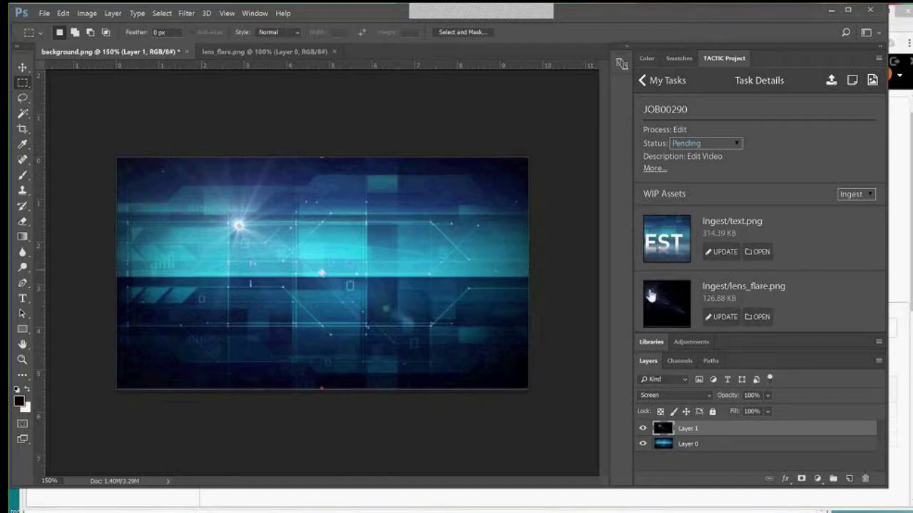
Search TACTIC assets for 'lens flare' and open the red flare ASSET00358
{"action": "left_click", "coordinate": [871, 81]}
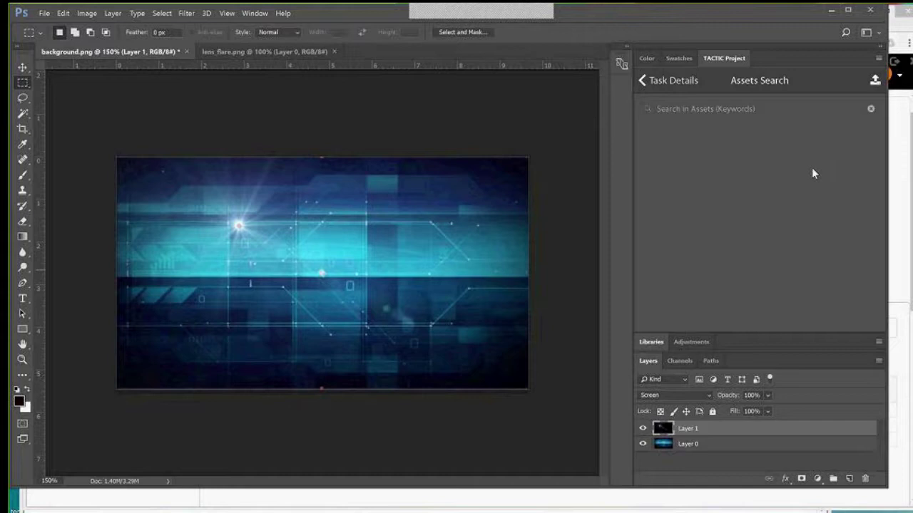
{"action": "left_click", "coordinate": [721, 112]}
{"action": "type", "text": "lens flare"}
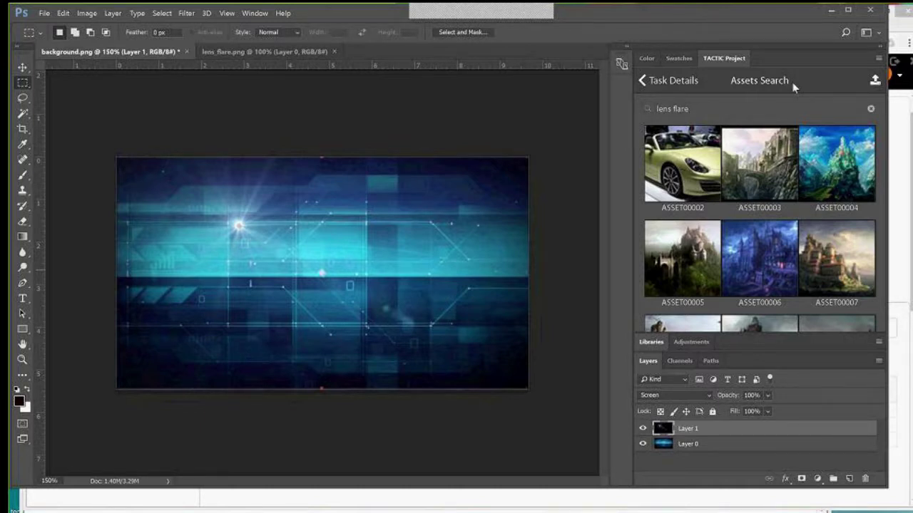
{"action": "key", "text": "Return"}
{"action": "scroll", "coordinate": [811, 164], "scroll_direction": "down", "scroll_amount": 5}
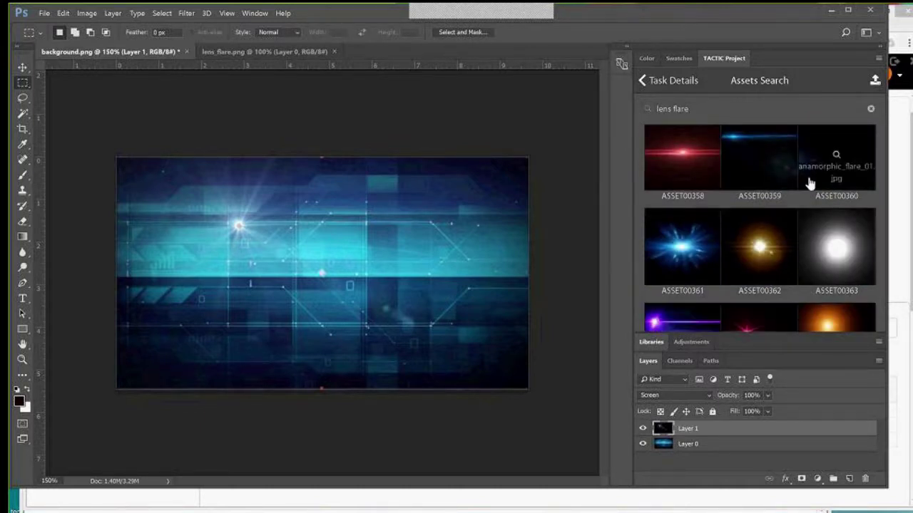
{"action": "scroll", "coordinate": [811, 200], "scroll_direction": "up", "scroll_amount": 5}
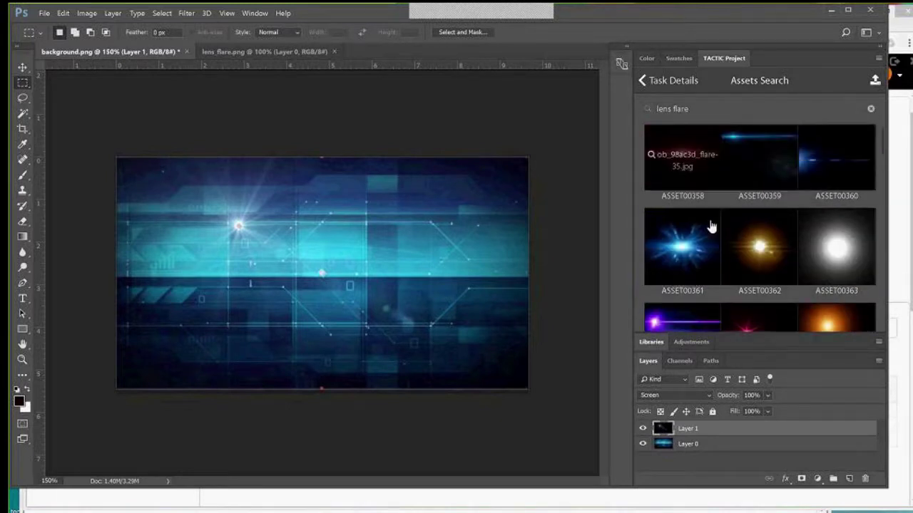
{"action": "left_click", "coordinate": [691, 176]}
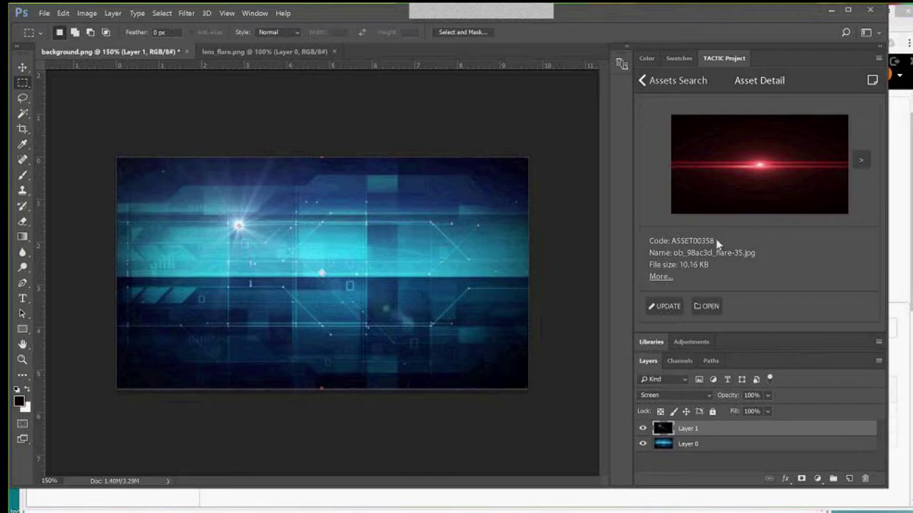
{"action": "left_click", "coordinate": [708, 305]}
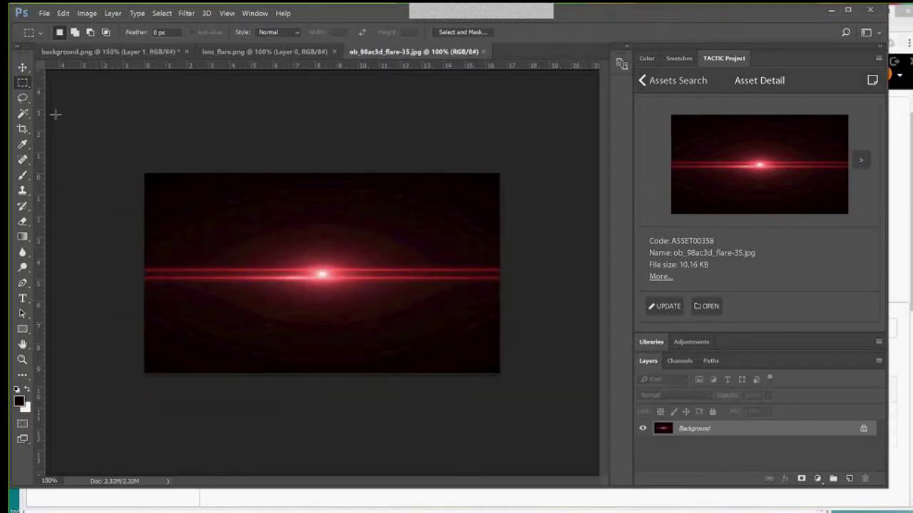
Paste the red flare into background.png as Layer 2 with Screen blend mode
{"action": "key", "text": "ctrl+a"}
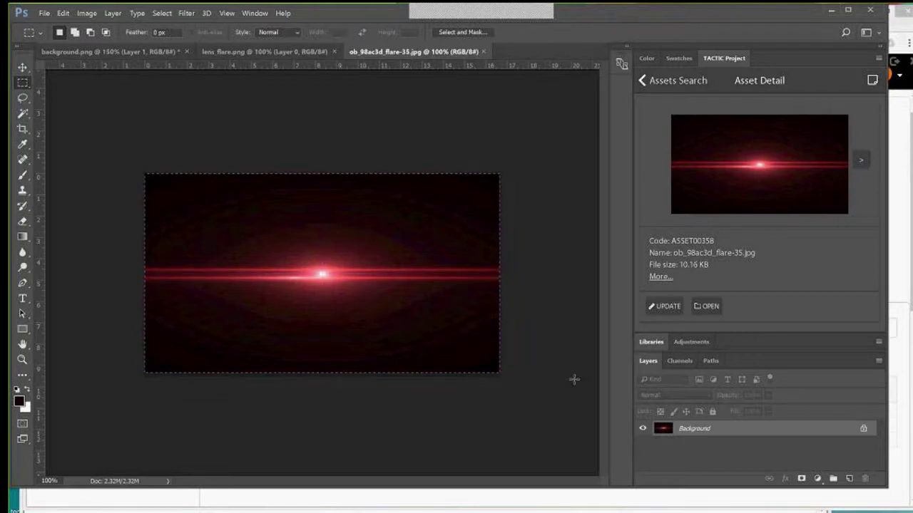
{"action": "left_click", "coordinate": [81, 53]}
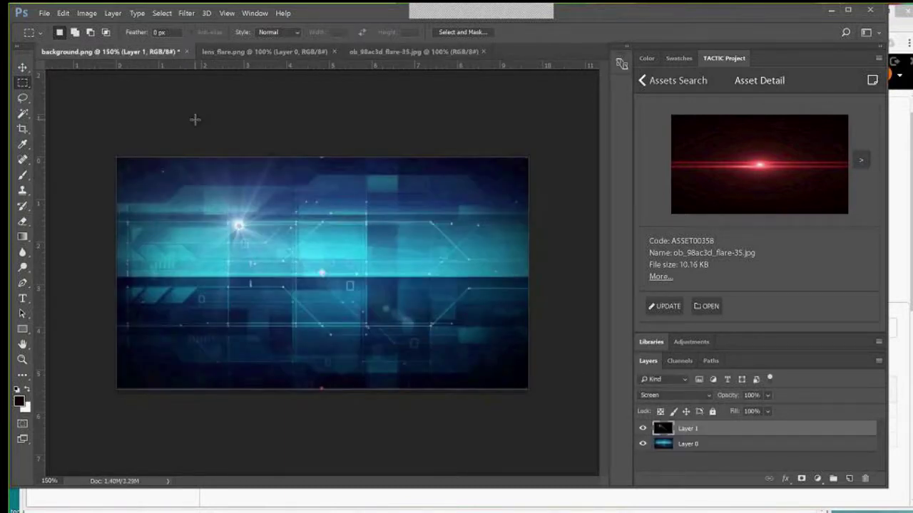
{"action": "key", "text": "ctrl+v"}
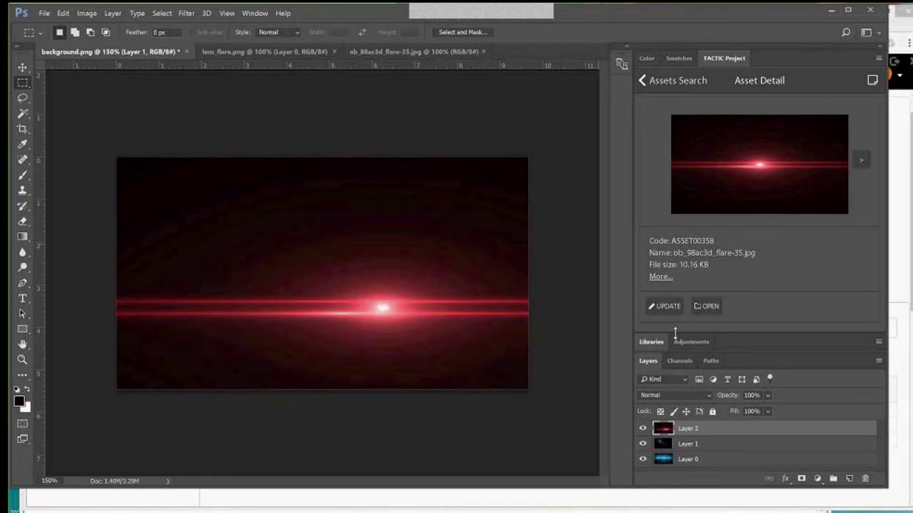
{"action": "right_click", "coordinate": [730, 427]}
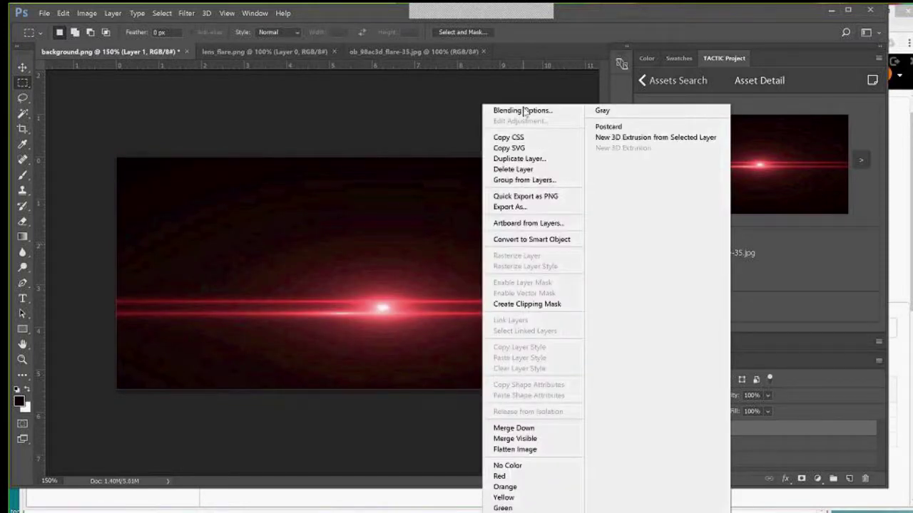
{"action": "left_click", "coordinate": [487, 110]}
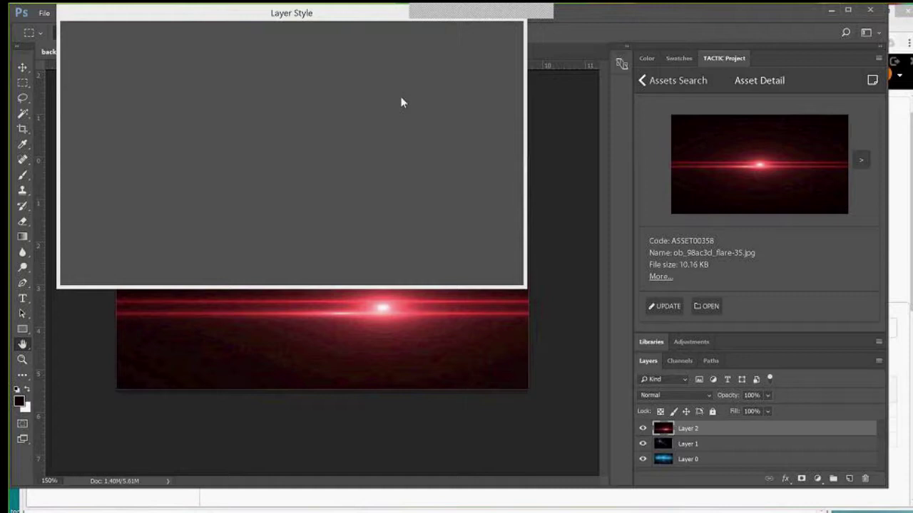
{"action": "left_click", "coordinate": [318, 51]}
{"action": "left_click", "coordinate": [318, 114]}
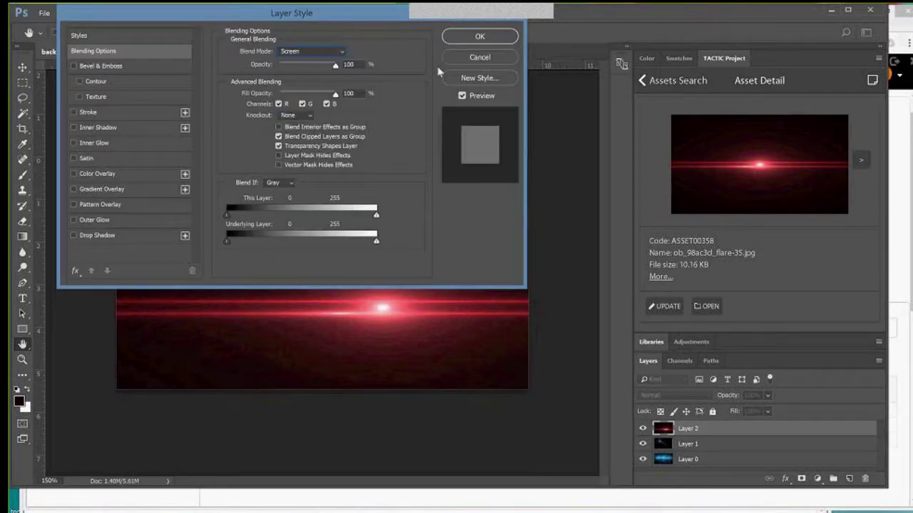
{"action": "key", "text": "Return"}
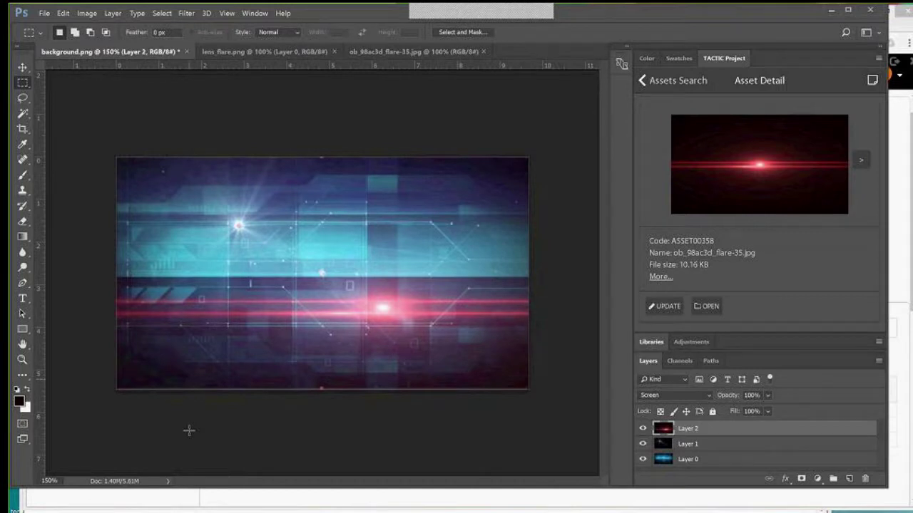
{"action": "left_click", "coordinate": [44, 12]}
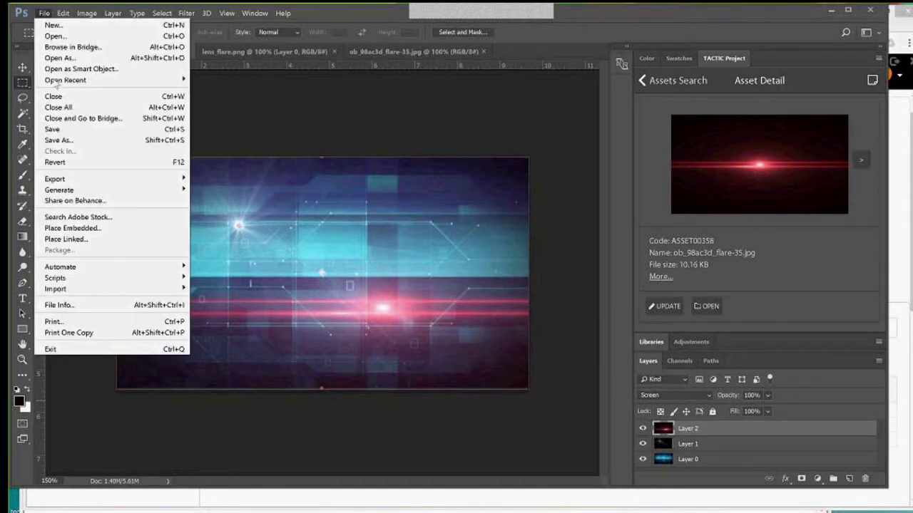
Save the composite as background_lens_flare.psd with Maximize Compatibility
{"action": "left_click", "coordinate": [58, 140]}
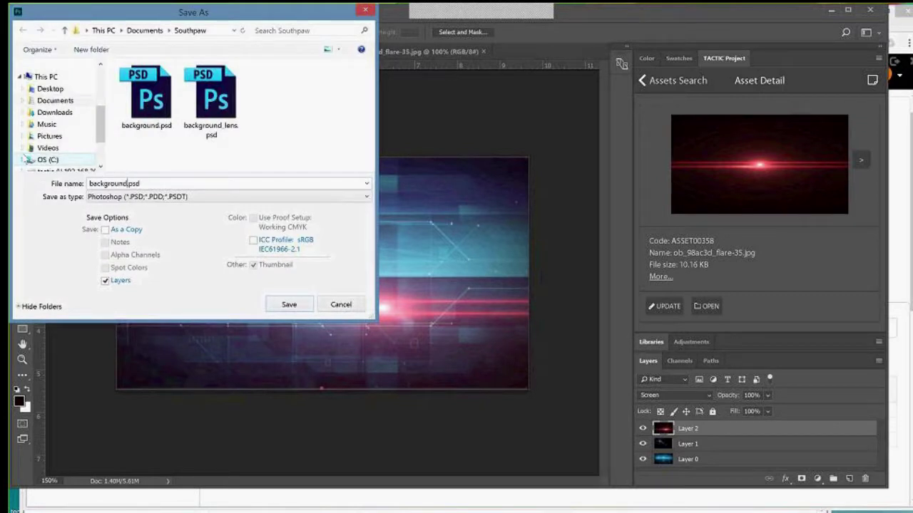
{"action": "type", "text": "_lens_flare"}
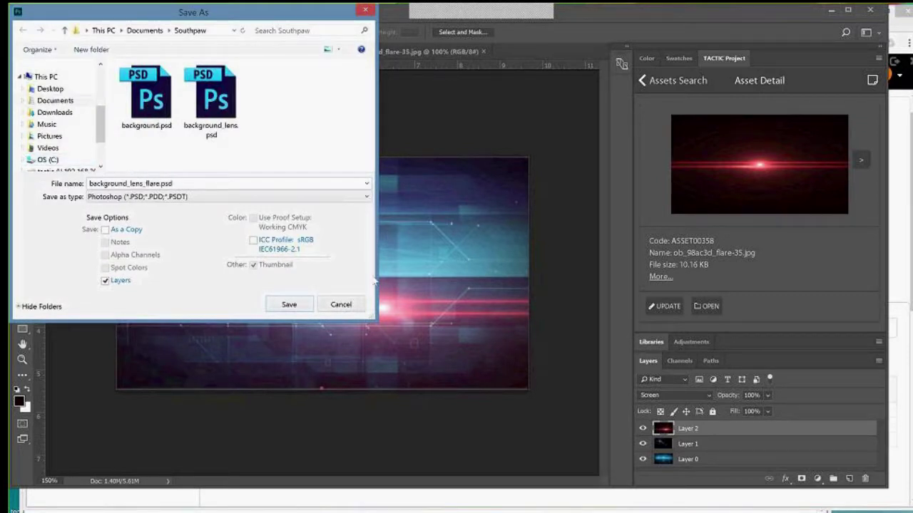
{"action": "left_click", "coordinate": [285, 304]}
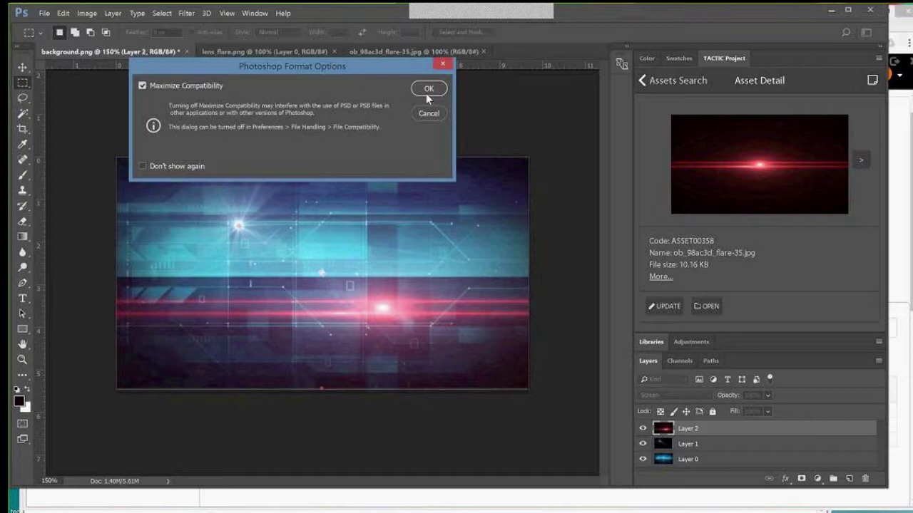
{"action": "left_click", "coordinate": [428, 92]}
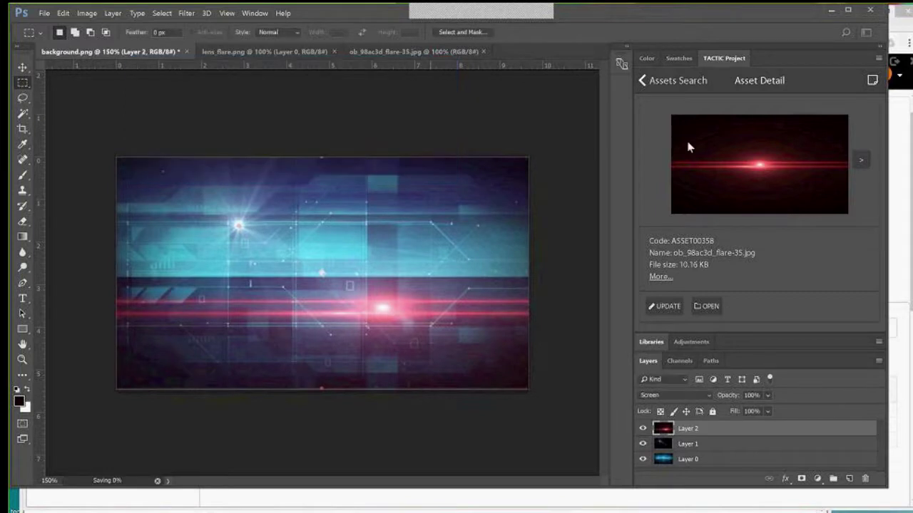
Upload the document to JOB00290's Edit WIP assets, confirming the update
{"action": "left_click", "coordinate": [681, 80]}
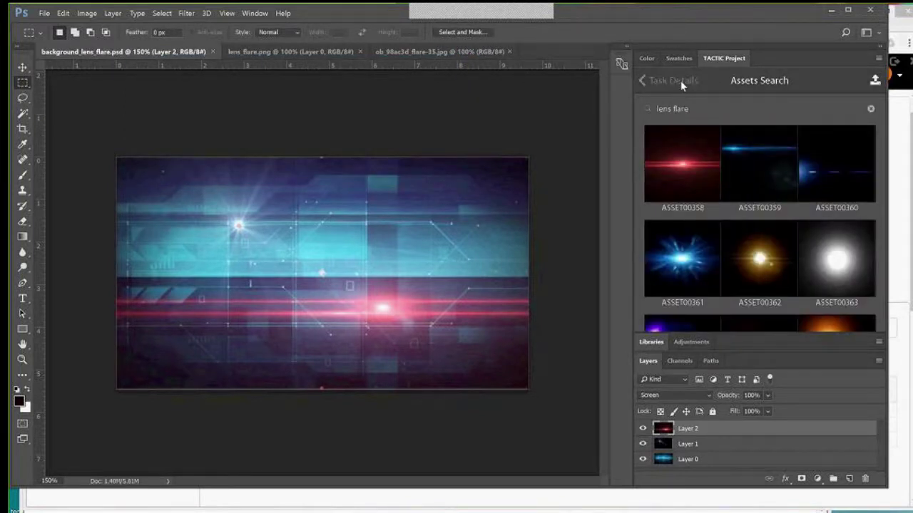
{"action": "left_click", "coordinate": [681, 82]}
{"action": "left_click", "coordinate": [854, 194]}
{"action": "left_click", "coordinate": [853, 244]}
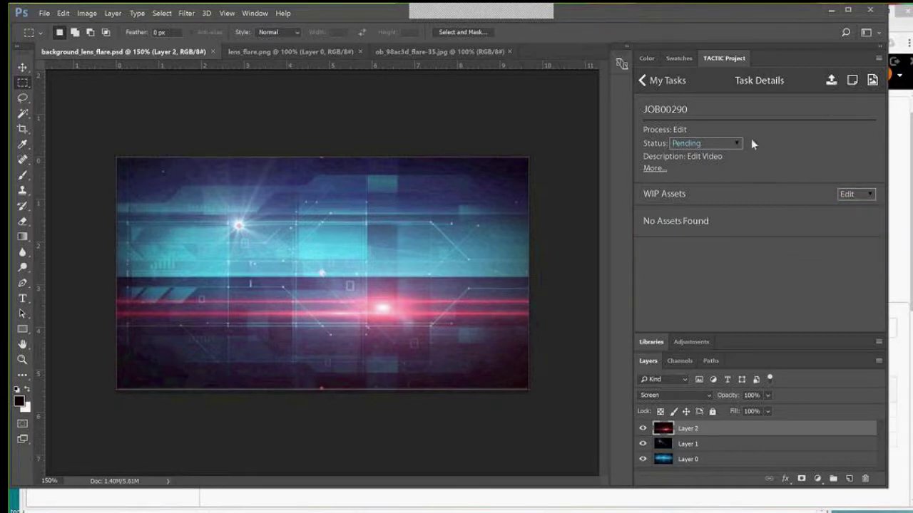
{"action": "left_click", "coordinate": [831, 80]}
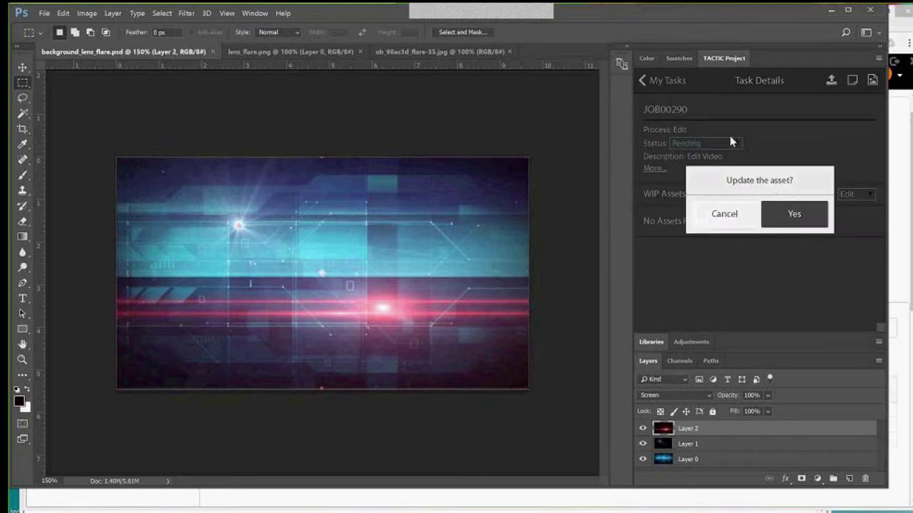
{"action": "left_click", "coordinate": [793, 216]}
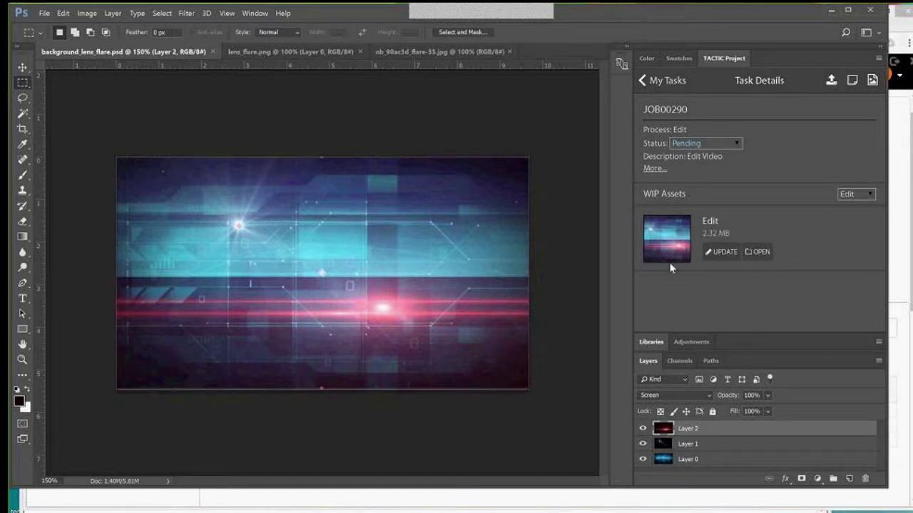
Reload the job's WIP Assets tab in the browser to show the uploaded Edit composite
{"action": "key", "text": "alt+Tab"}
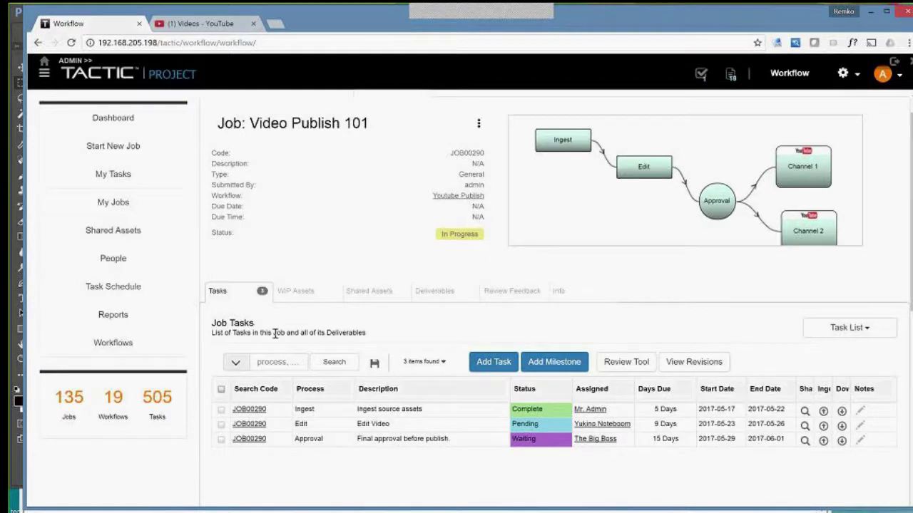
{"action": "left_click", "coordinate": [298, 298]}
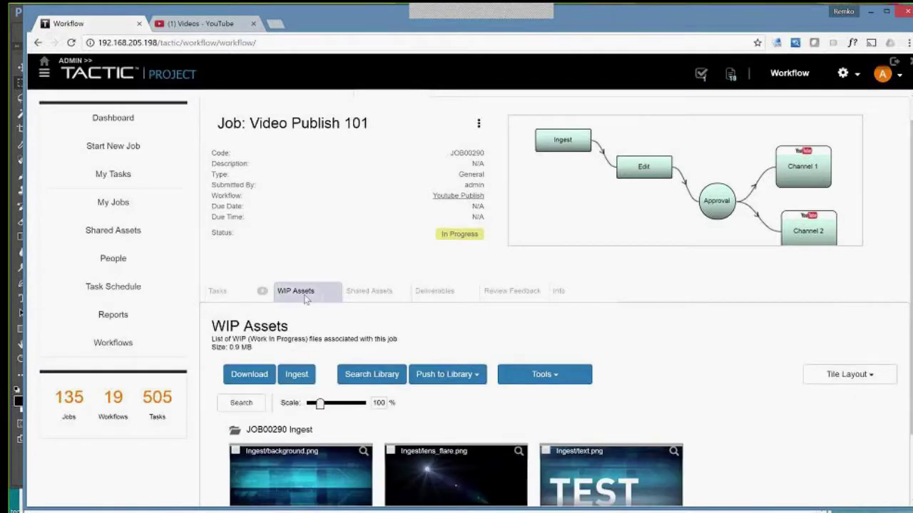
{"action": "right_click", "coordinate": [299, 293]}
{"action": "left_click", "coordinate": [344, 312]}
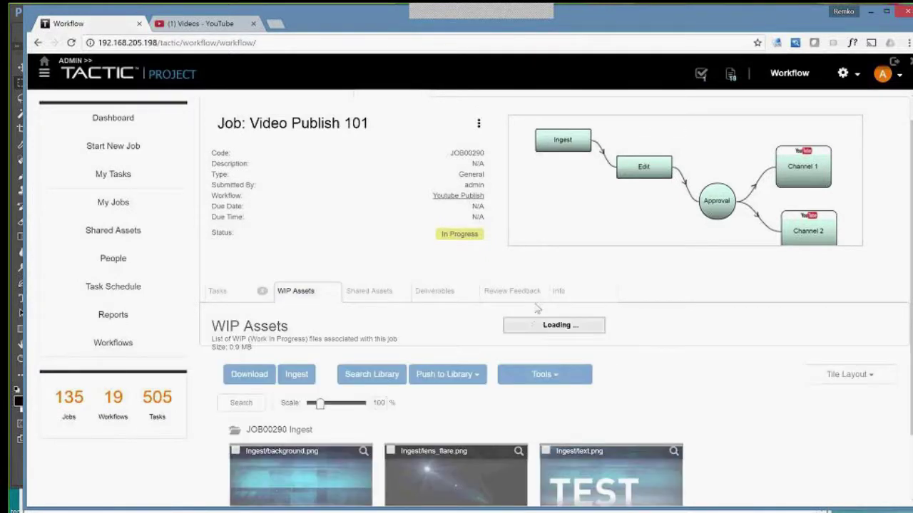
{"action": "scroll", "coordinate": [709, 333], "scroll_direction": "down", "scroll_amount": 3}
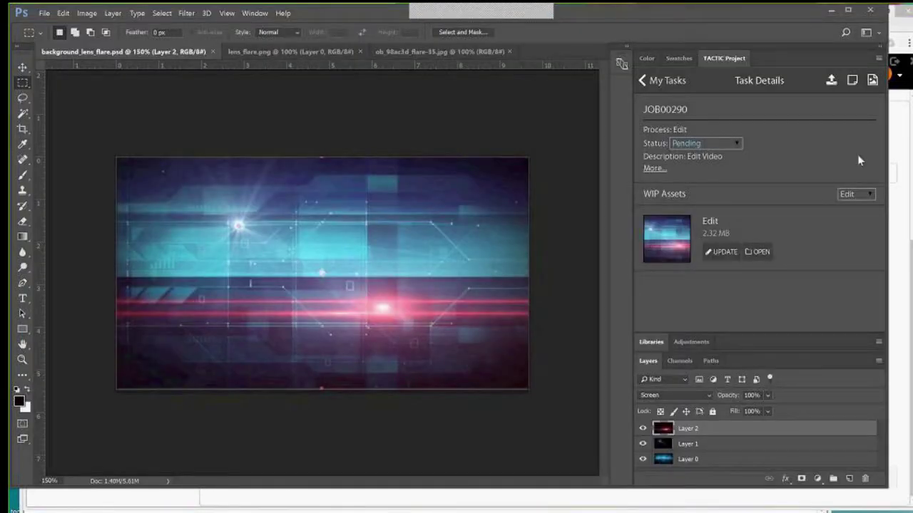
Post the note 'Added some lens flares.' on the Edit task, then reopen Notes to confirm it saved
{"action": "left_click", "coordinate": [852, 82]}
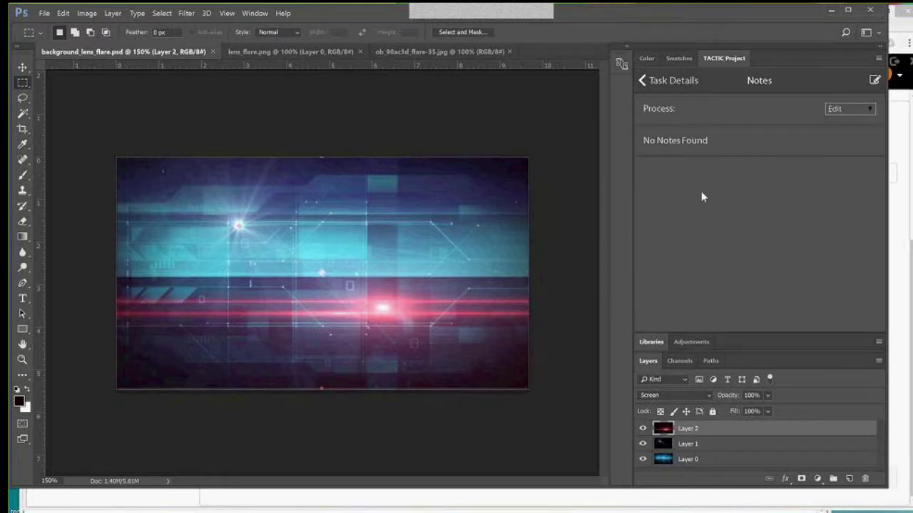
{"action": "type", "text": "Added some l"}
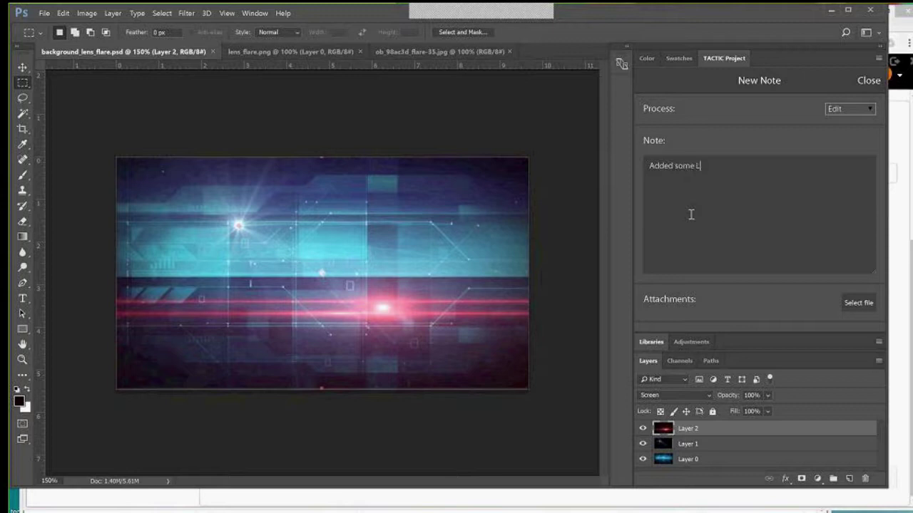
{"action": "type", "text": "ens flares."}
{"action": "scroll", "coordinate": [773, 305], "scroll_direction": "down", "scroll_amount": 1}
{"action": "left_click", "coordinate": [770, 321]}
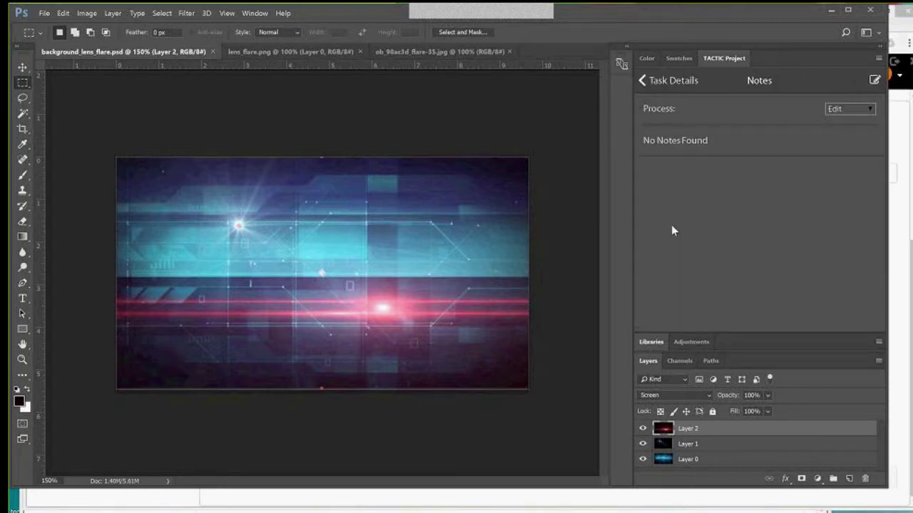
{"action": "left_click", "coordinate": [650, 83]}
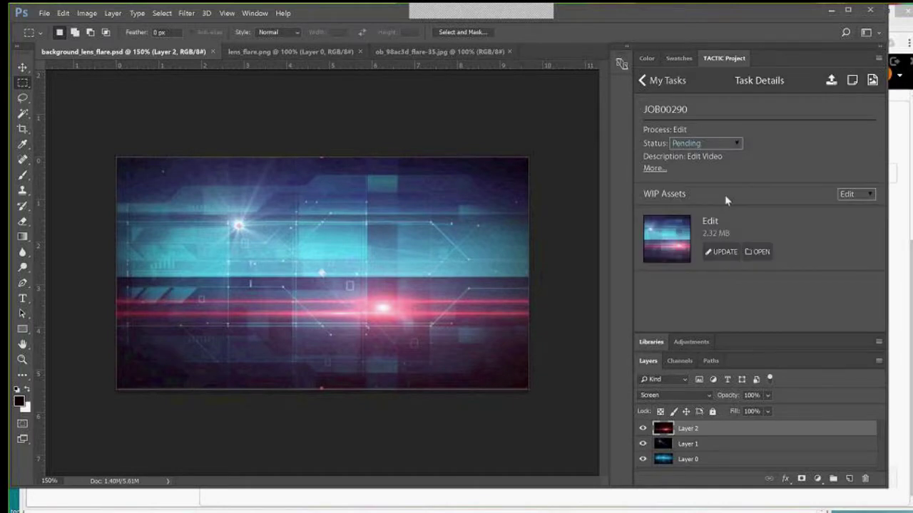
{"action": "left_click", "coordinate": [853, 81]}
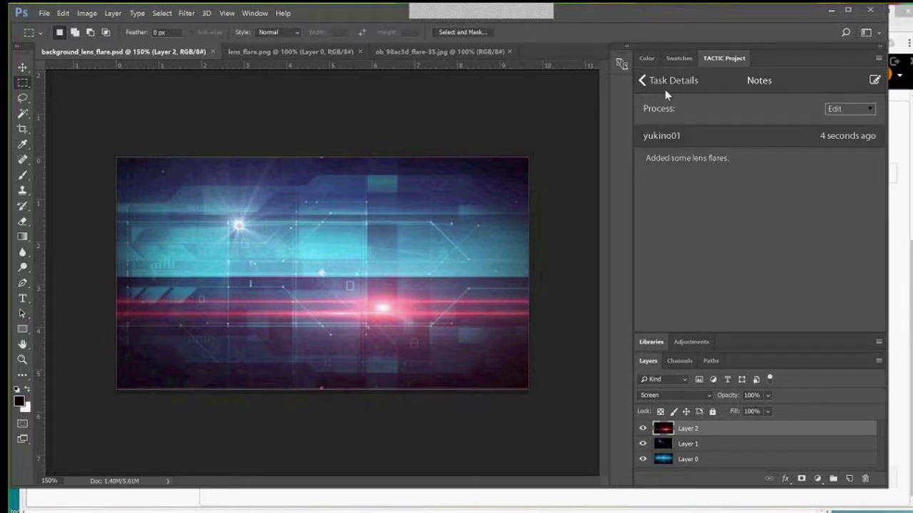
Change the JOB00290 Edit task status to Complete and confirm the change
{"action": "left_click", "coordinate": [663, 87]}
{"action": "left_click", "coordinate": [710, 144]}
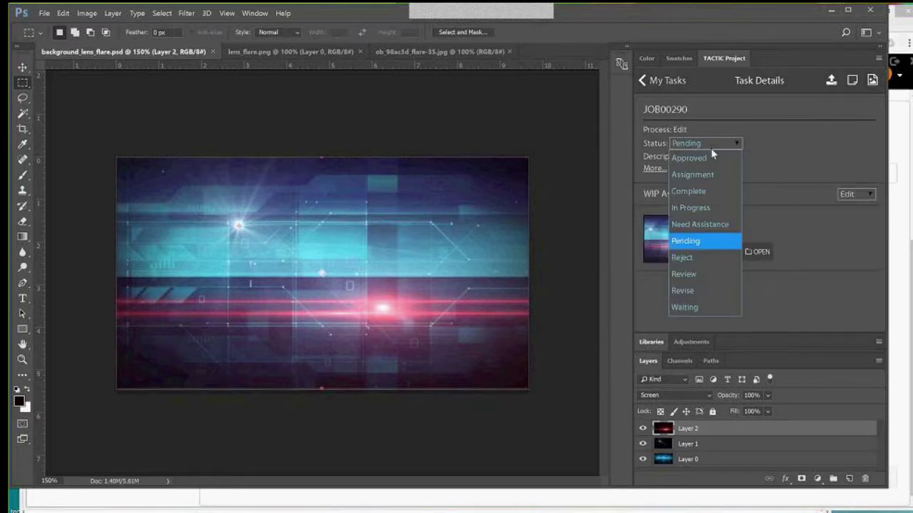
{"action": "left_click", "coordinate": [717, 197]}
{"action": "left_click", "coordinate": [790, 214]}
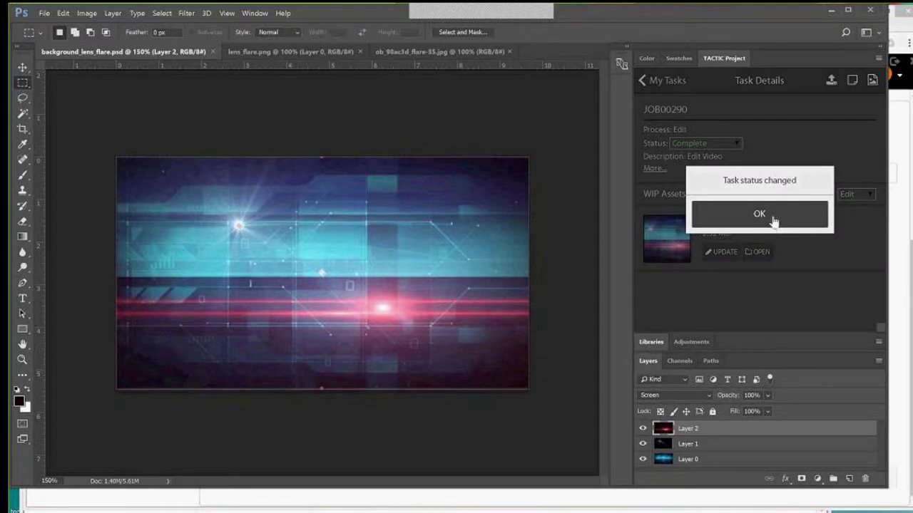
{"action": "left_click", "coordinate": [775, 222]}
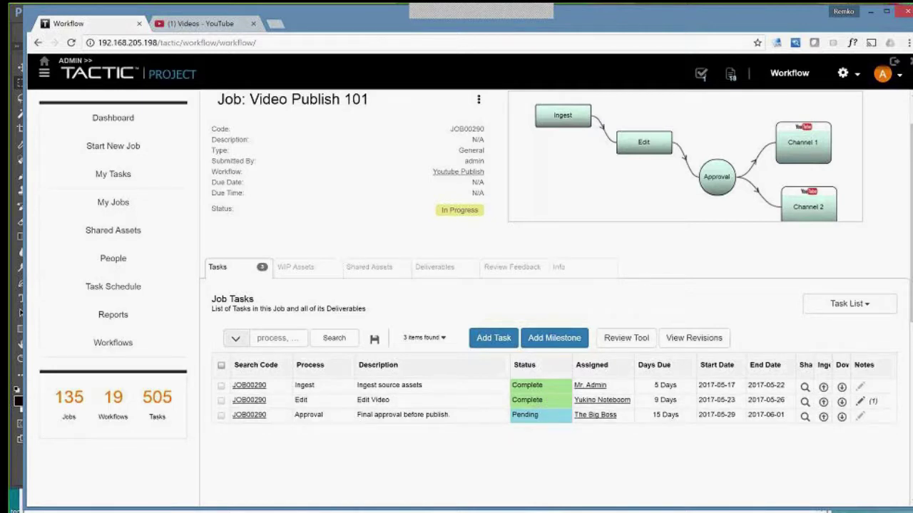
Switch to the approver's browser, refresh pending approvals, and look over the Blog Post 678 job details
{"action": "mouse_move", "coordinate": [78, 510]}
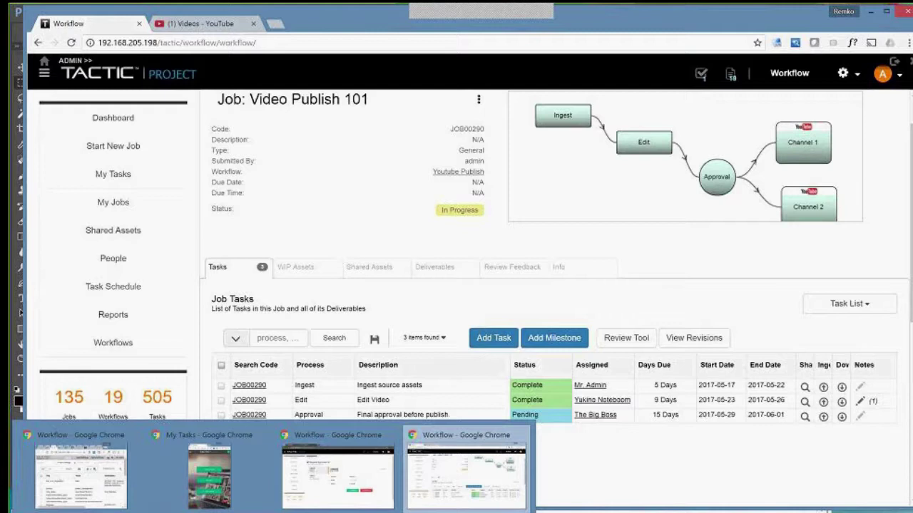
{"action": "mouse_move", "coordinate": [415, 474]}
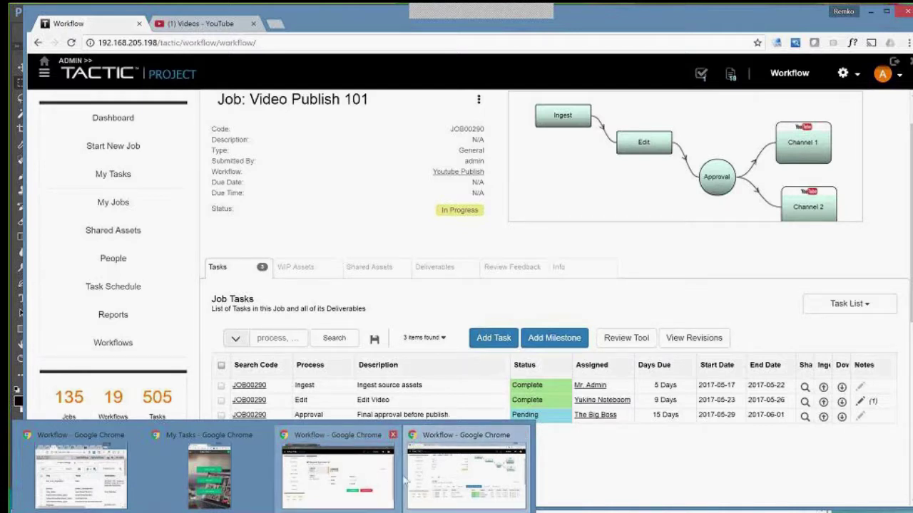
{"action": "left_click", "coordinate": [371, 490]}
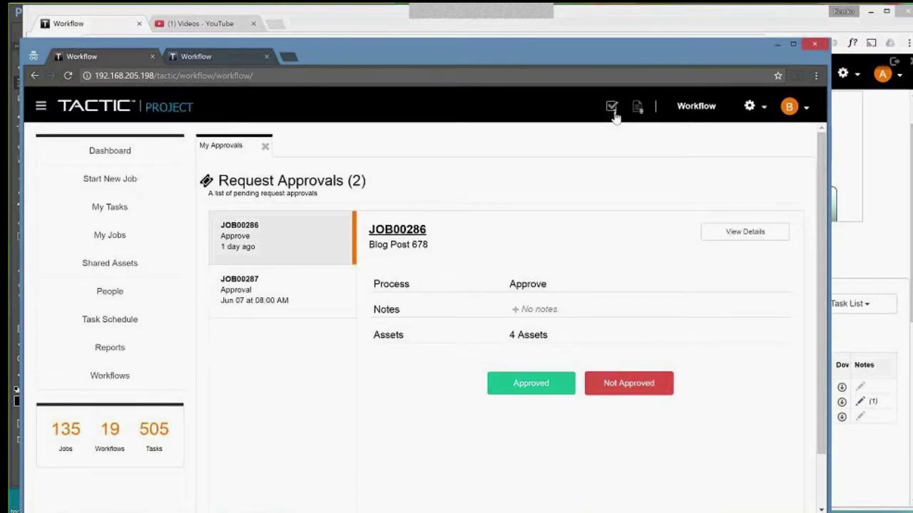
{"action": "left_click", "coordinate": [611, 107]}
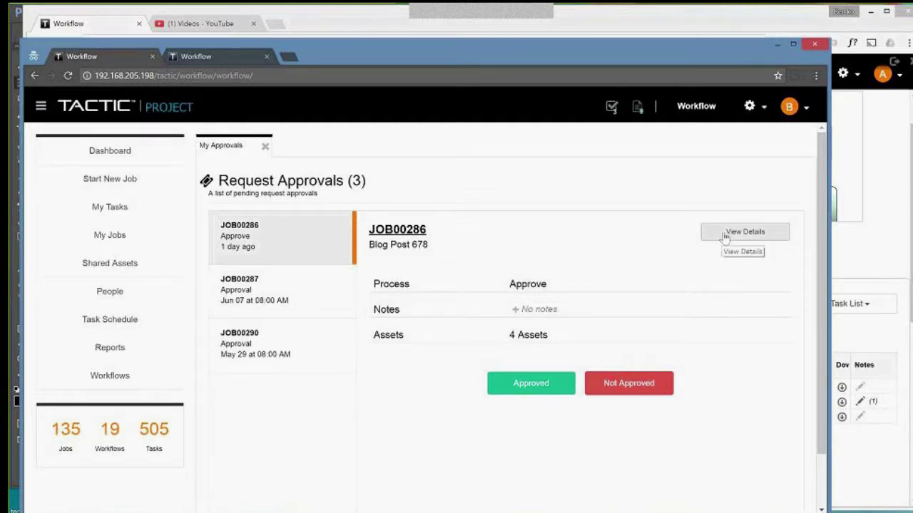
{"action": "left_click", "coordinate": [724, 236]}
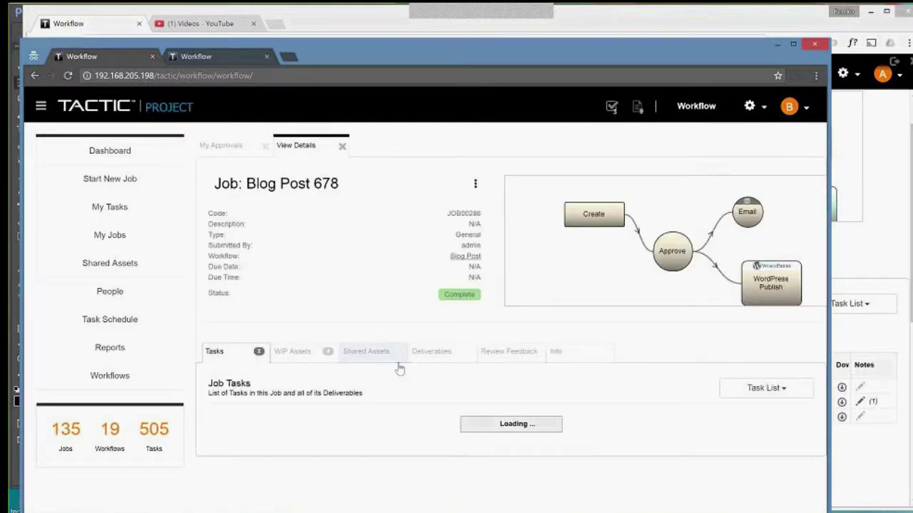
{"action": "scroll", "coordinate": [399, 366], "scroll_direction": "down", "scroll_amount": 2}
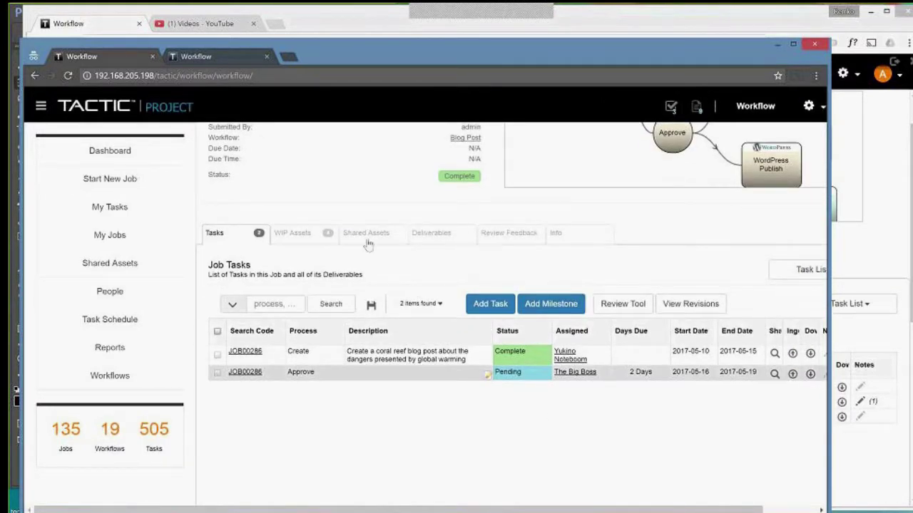
{"action": "scroll", "coordinate": [335, 239], "scroll_direction": "up", "scroll_amount": 2}
Open the Video Publish 101 (JOB00290) job details and widen the window to show all tasks
{"action": "left_click", "coordinate": [237, 146]}
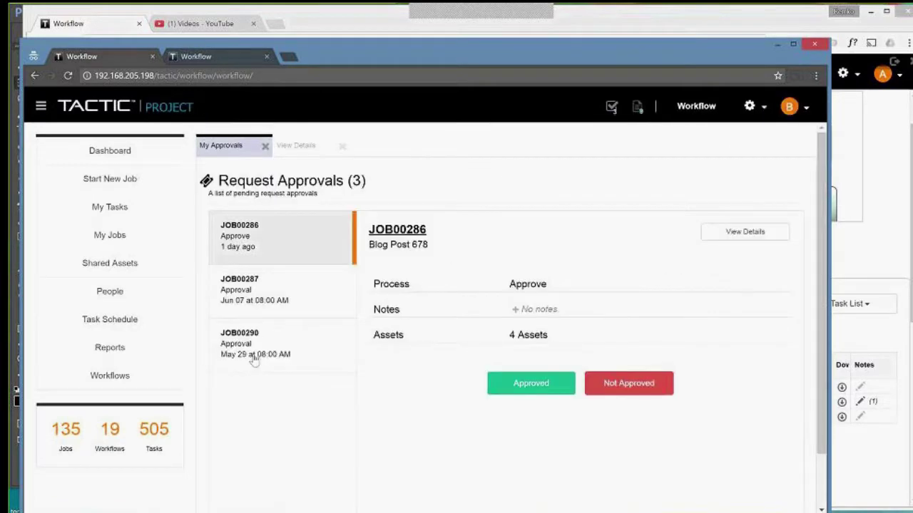
{"action": "left_click", "coordinate": [253, 348]}
{"action": "left_click", "coordinate": [713, 231]}
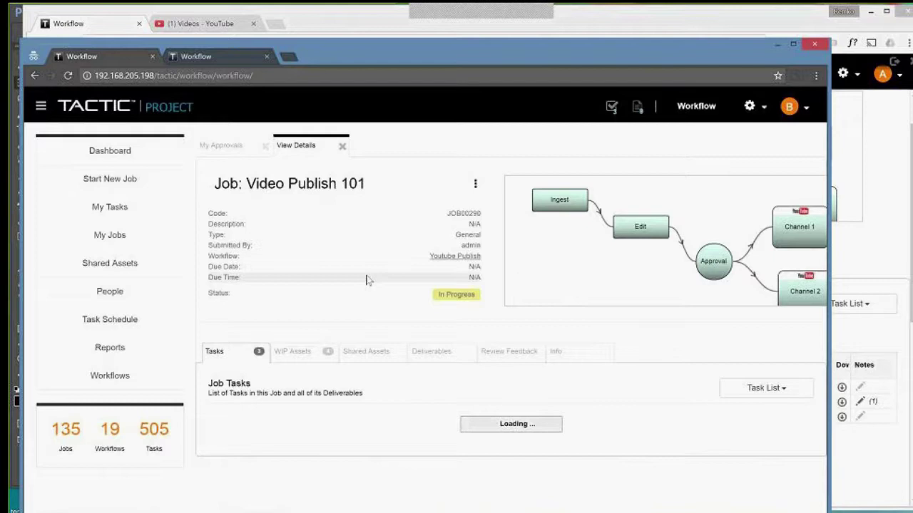
{"action": "scroll", "coordinate": [402, 335], "scroll_direction": "down", "scroll_amount": 3}
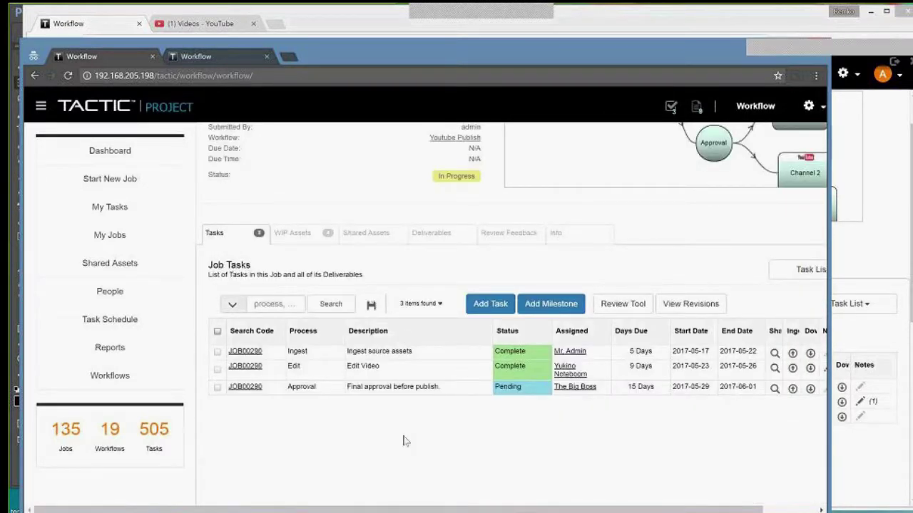
{"action": "scroll", "coordinate": [419, 443], "scroll_direction": "up", "scroll_amount": 2}
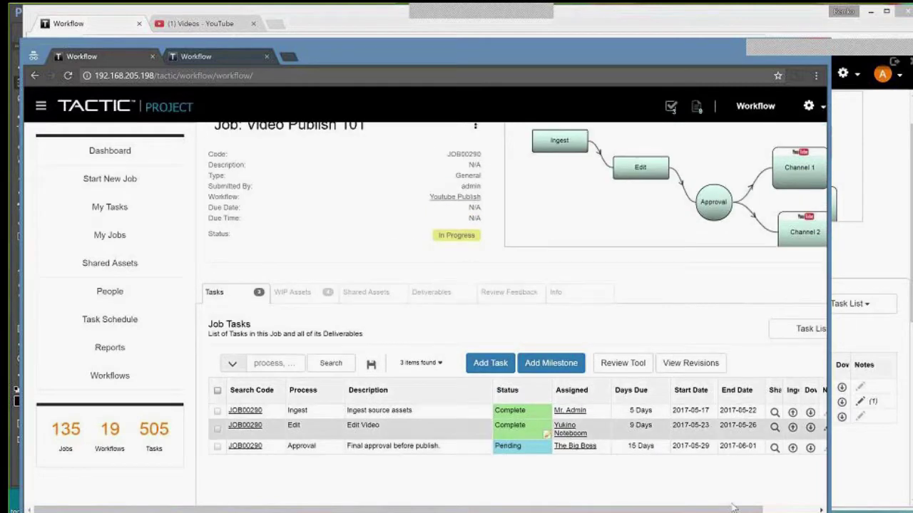
{"action": "left_click_drag", "start_coordinate": [827, 446], "coordinate": [846, 461]}
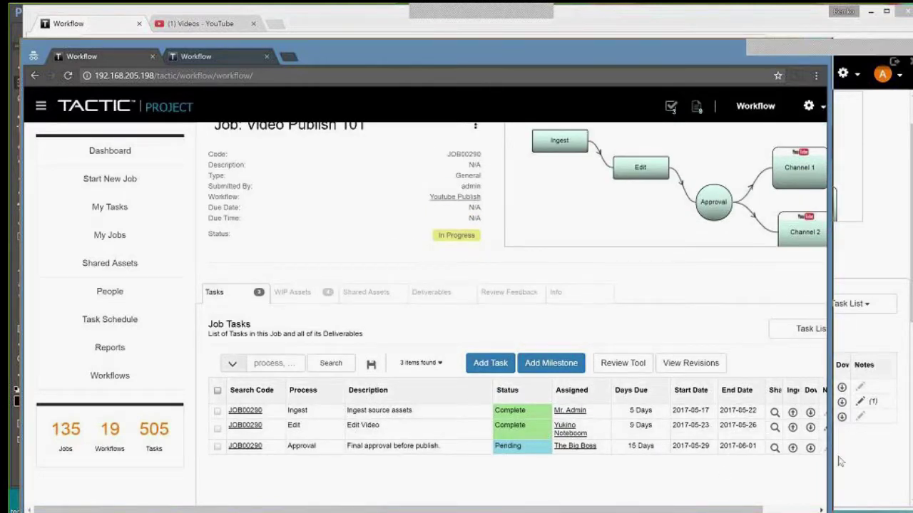
Send the Edit process the note 'Add some more lens flares' with 463727701.jpg attached
{"action": "left_click", "coordinate": [828, 448]}
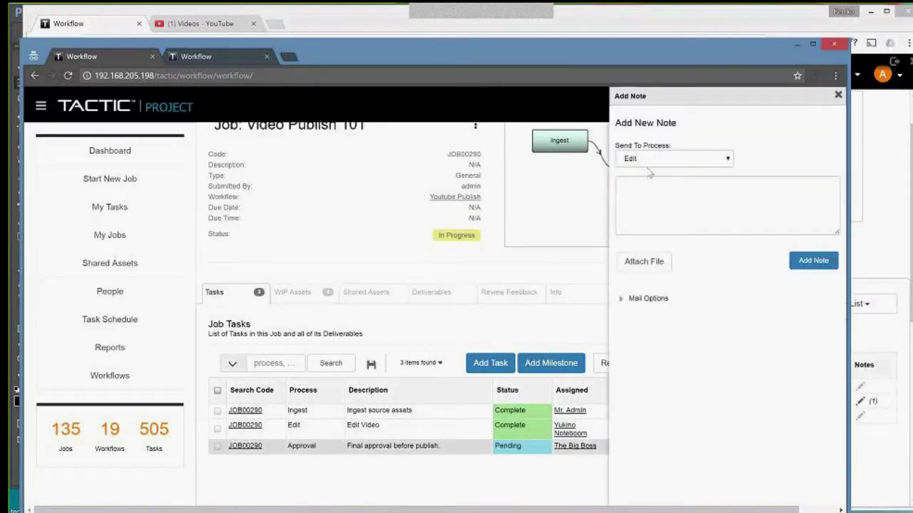
{"action": "left_click", "coordinate": [631, 178]}
{"action": "type", "text": "Add some more lens"}
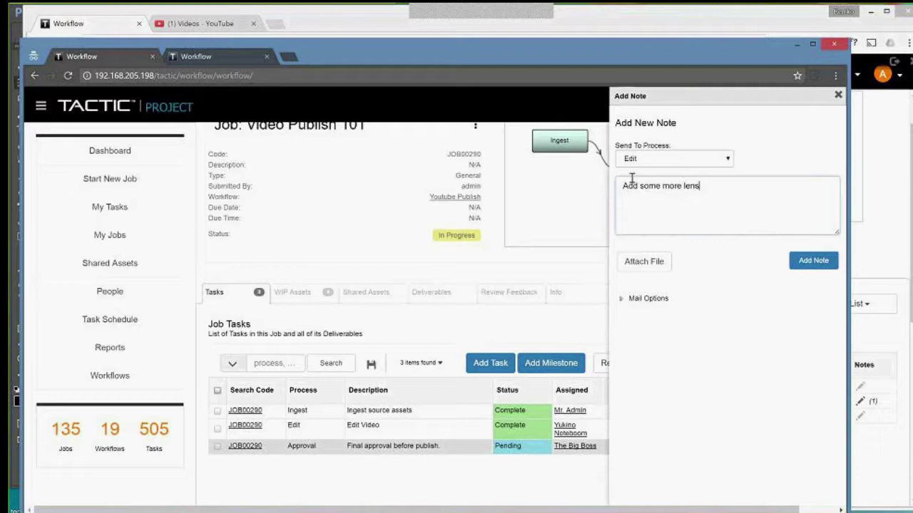
{"action": "type", "text": " flares"}
{"action": "left_click", "coordinate": [660, 268]}
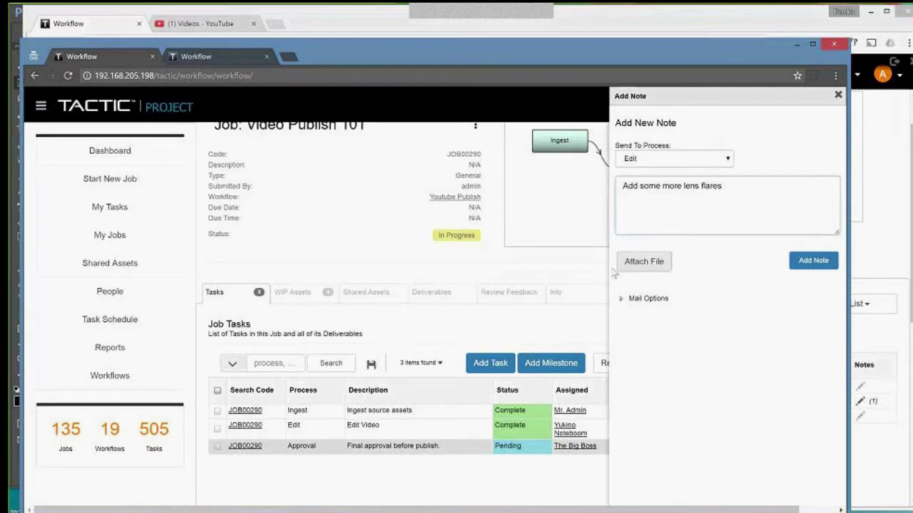
{"action": "double_click", "coordinate": [254, 132]}
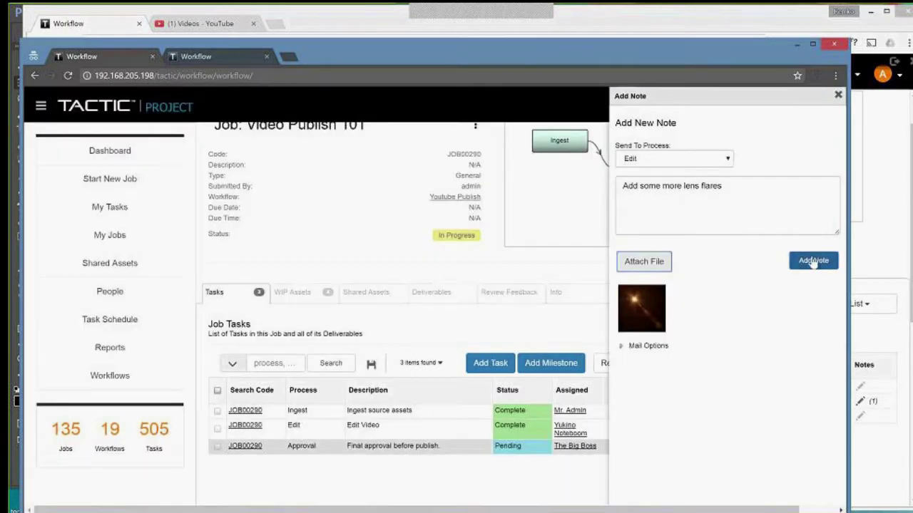
{"action": "left_click", "coordinate": [813, 261]}
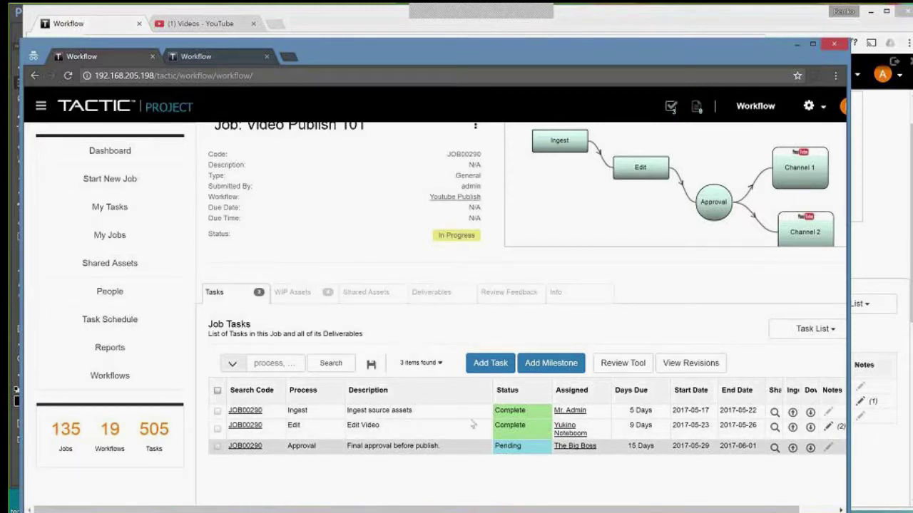
Mark JOB00290's approval request Not Approved in My Approvals, then return to the task list
{"action": "scroll", "coordinate": [307, 205], "scroll_direction": "up", "scroll_amount": 1}
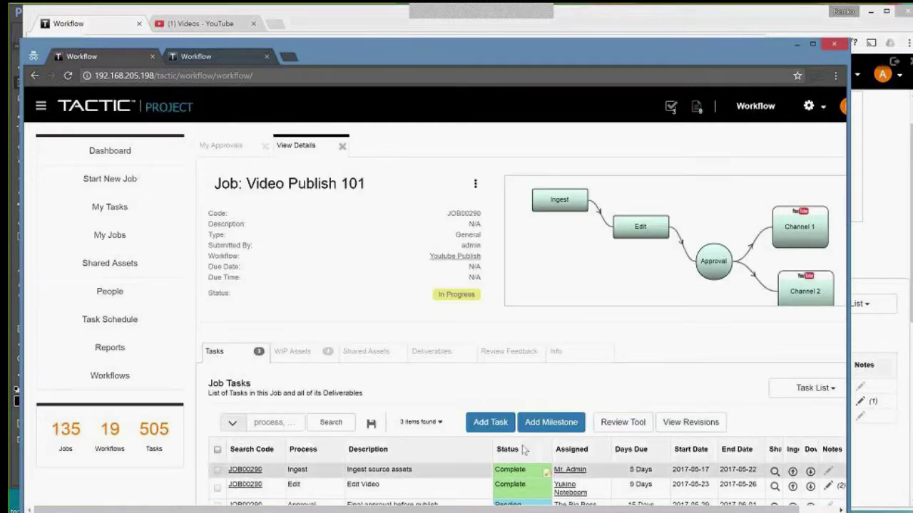
{"action": "scroll", "coordinate": [523, 449], "scroll_direction": "down", "scroll_amount": 3}
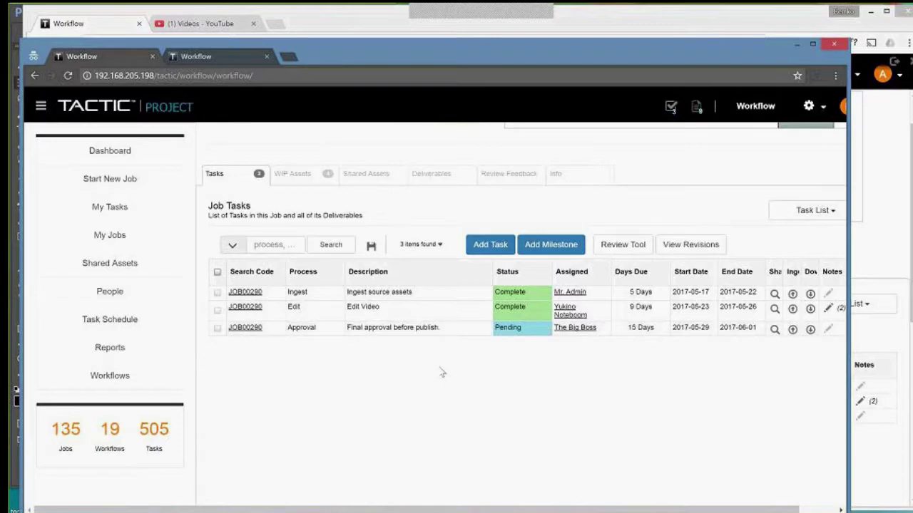
{"action": "scroll", "coordinate": [447, 376], "scroll_direction": "up", "scroll_amount": 3}
{"action": "left_click", "coordinate": [223, 145]}
{"action": "left_click", "coordinate": [665, 423]}
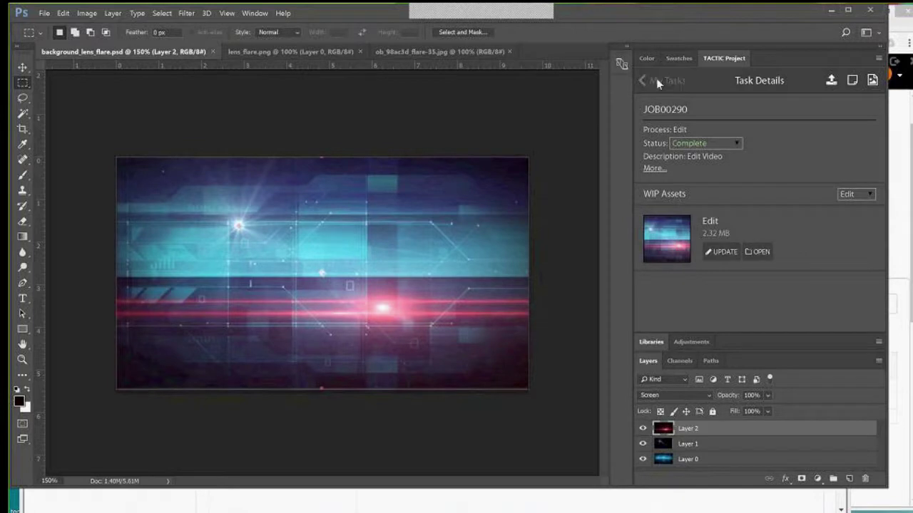
{"action": "left_click", "coordinate": [656, 80]}
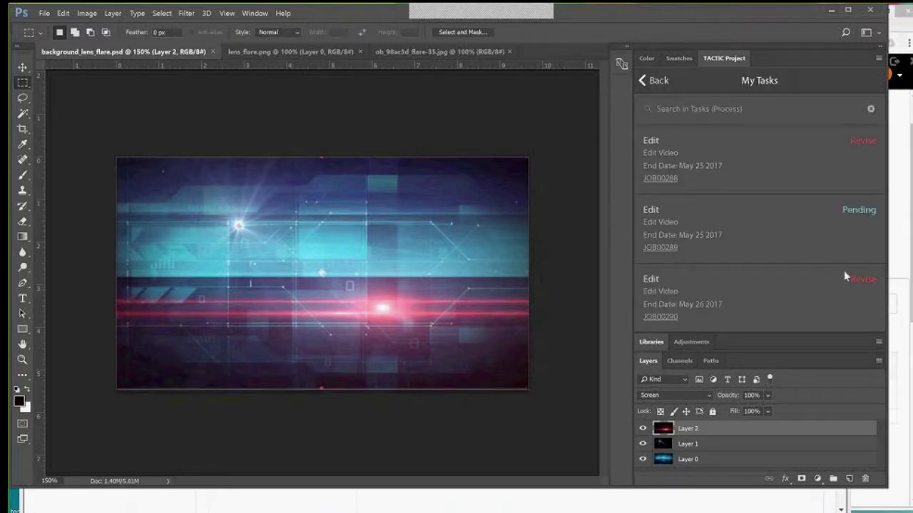
Review the JOB00290 Edit task's note and its attached lens-flare image
{"action": "left_click", "coordinate": [656, 284]}
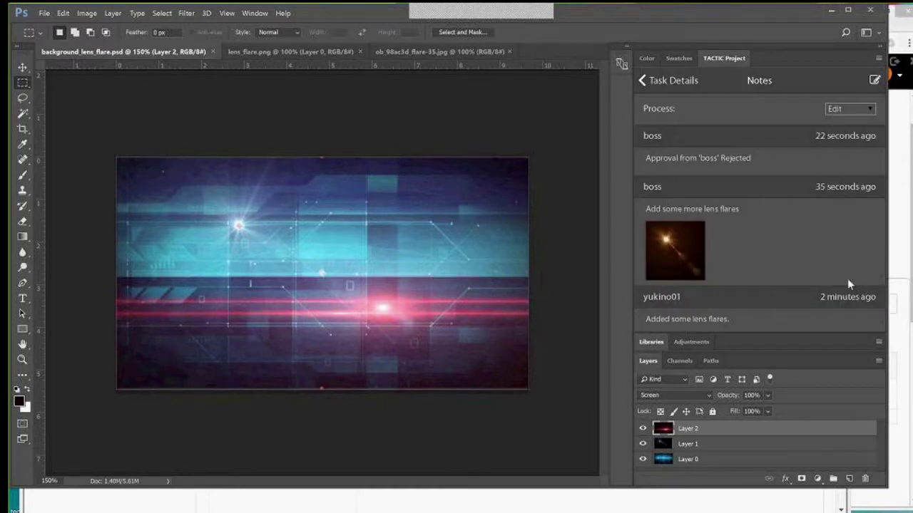
{"action": "left_click", "coordinate": [847, 278]}
{"action": "left_click", "coordinate": [678, 92]}
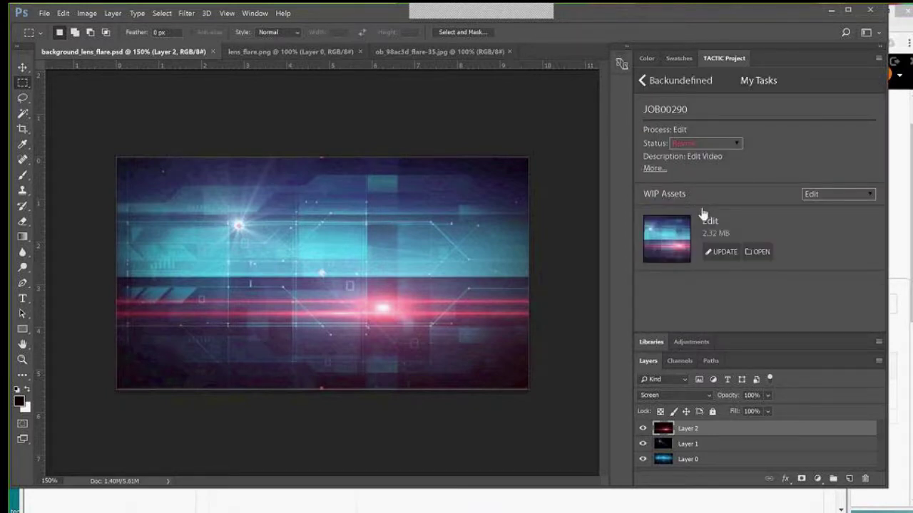
Review the JOB00289 Edit task's notes and its marked-up reference image
{"action": "left_click", "coordinate": [718, 206]}
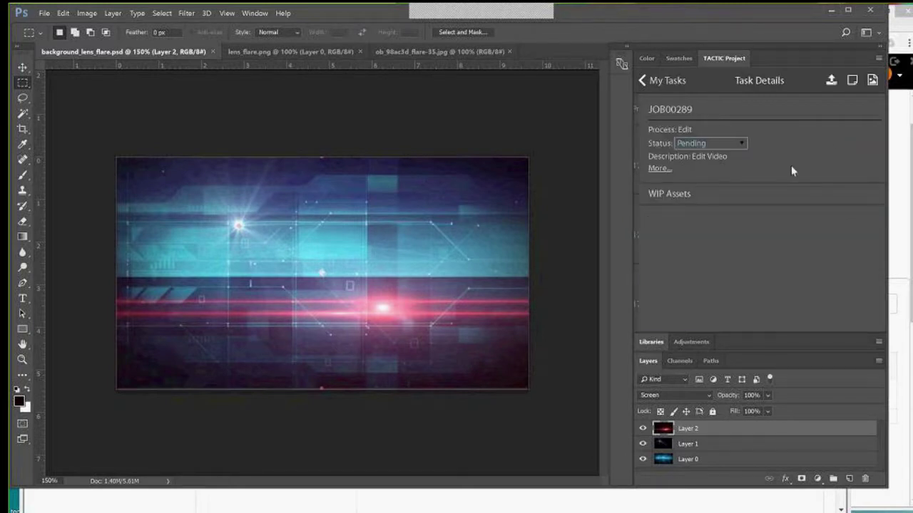
{"action": "left_click", "coordinate": [852, 82]}
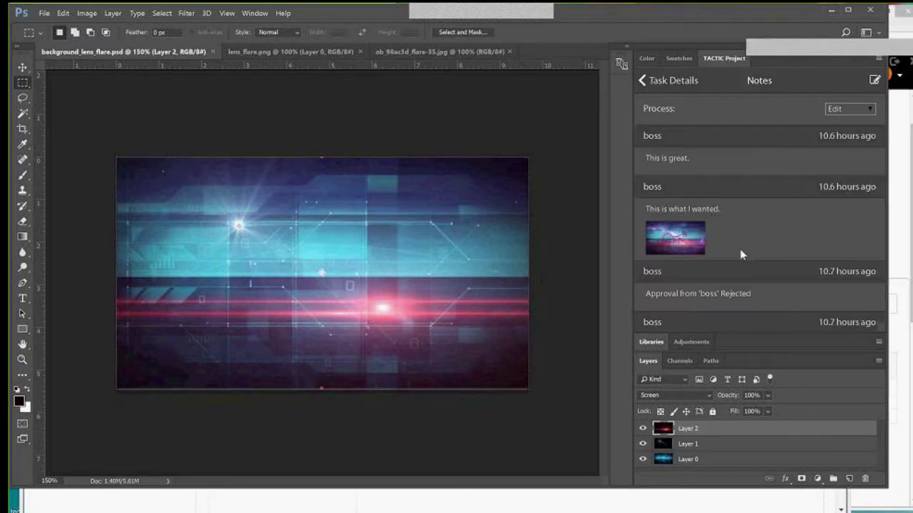
{"action": "left_click", "coordinate": [686, 242]}
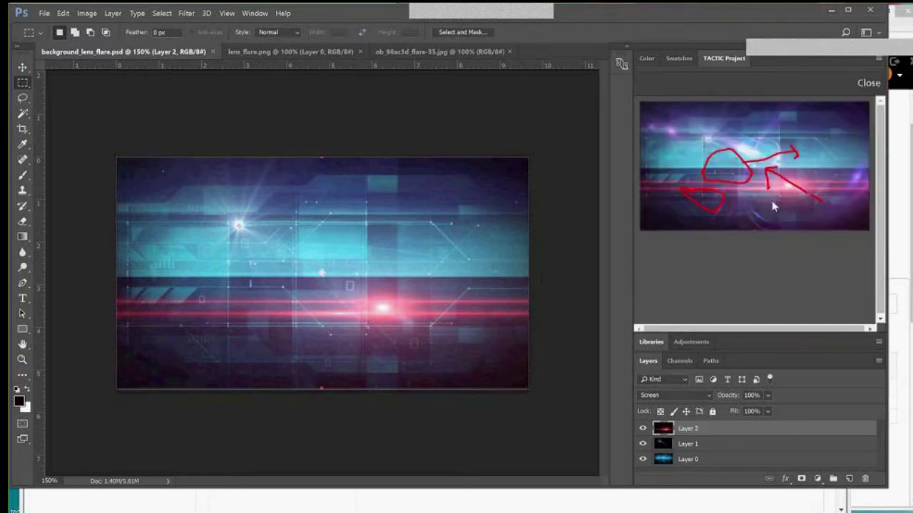
{"action": "left_click", "coordinate": [861, 89]}
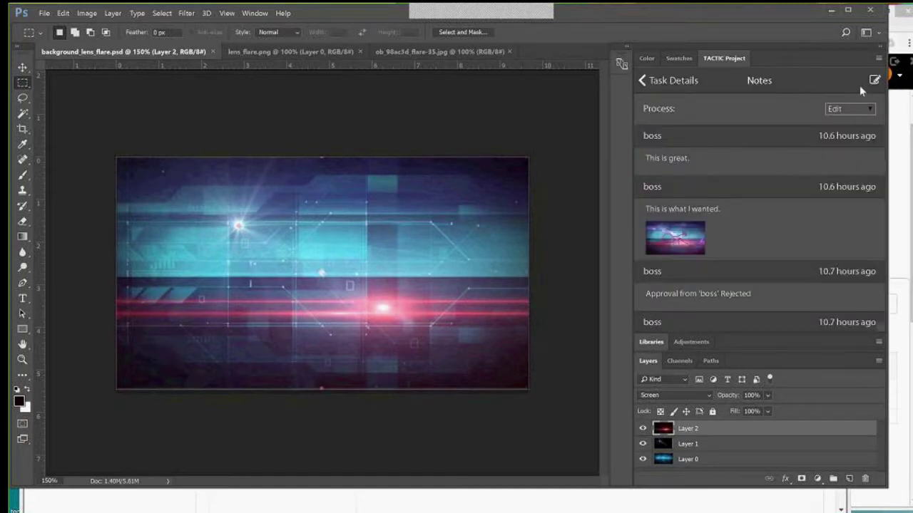
{"action": "left_click", "coordinate": [670, 81]}
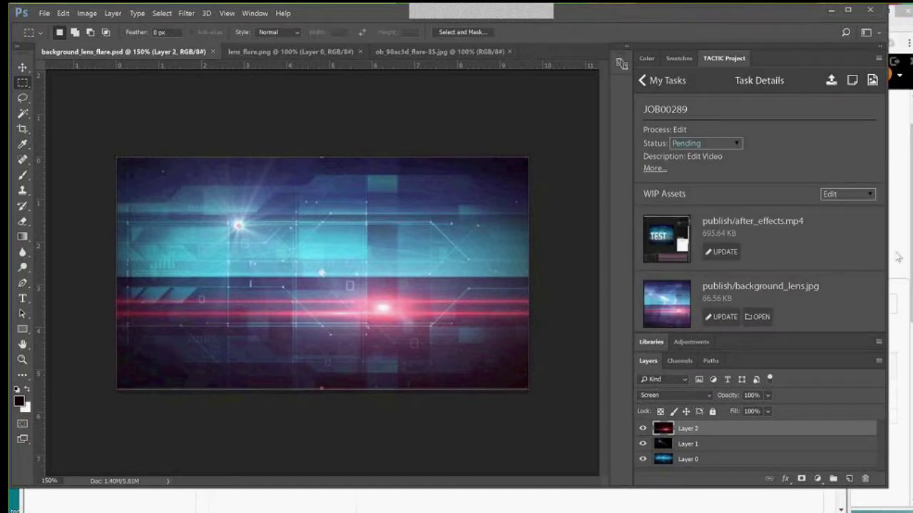
{"action": "left_click", "coordinate": [842, 508]}
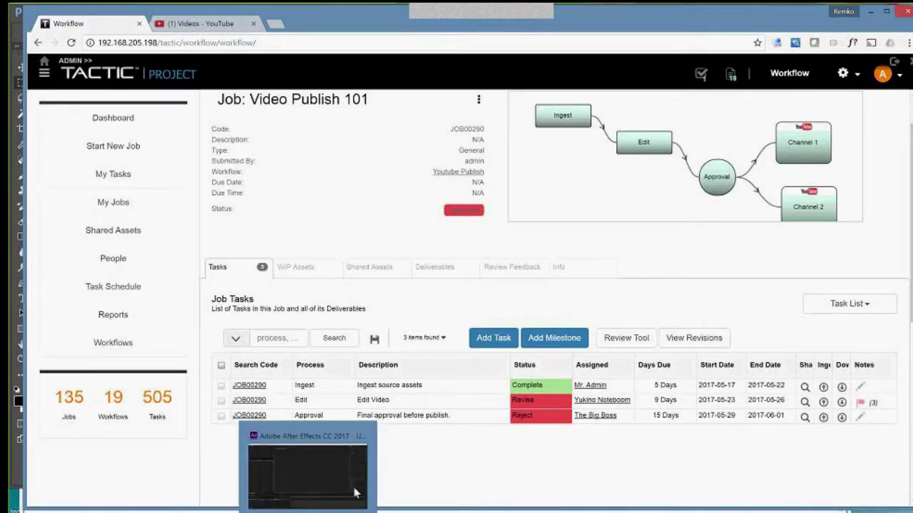
Filter WIP assets to Ingest, import text.png as footage, and build a text composition from it
{"action": "left_click", "coordinate": [358, 494]}
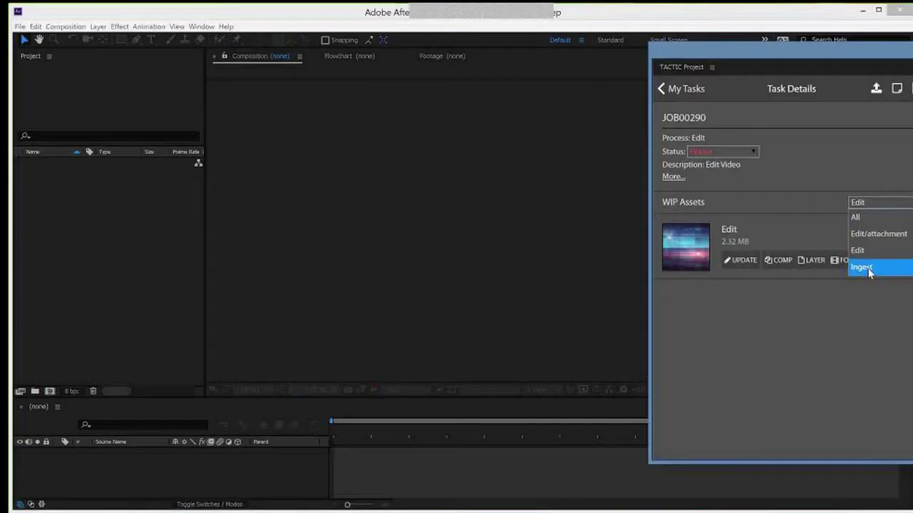
{"action": "left_click", "coordinate": [867, 268]}
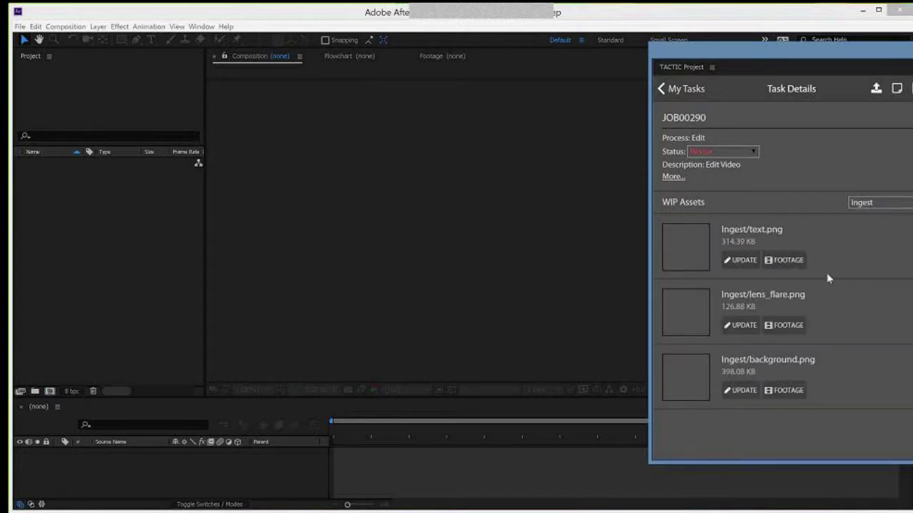
{"action": "left_click", "coordinate": [777, 262]}
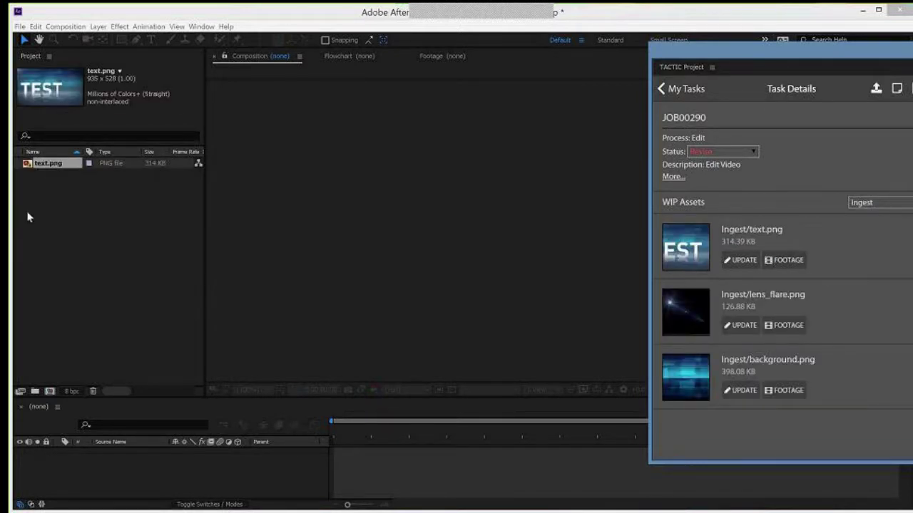
{"action": "left_click_drag", "start_coordinate": [48, 169], "coordinate": [373, 469]}
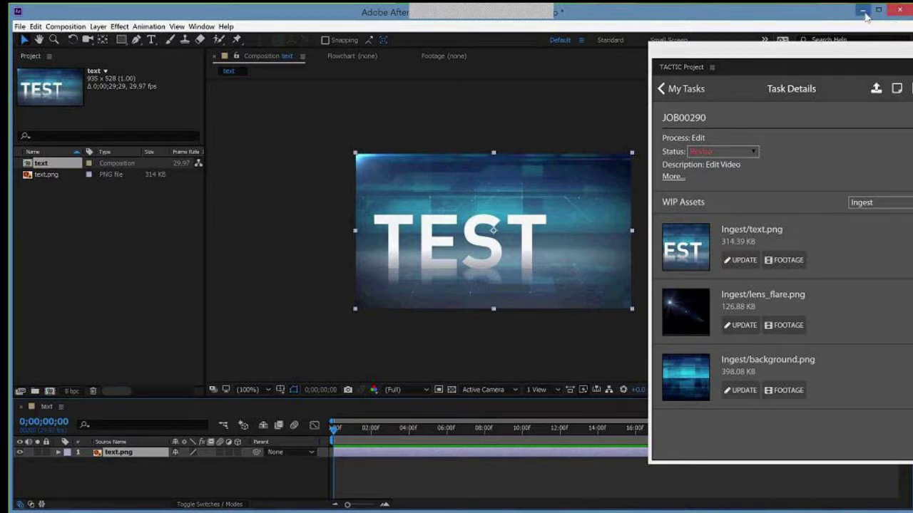
{"action": "left_click", "coordinate": [864, 14]}
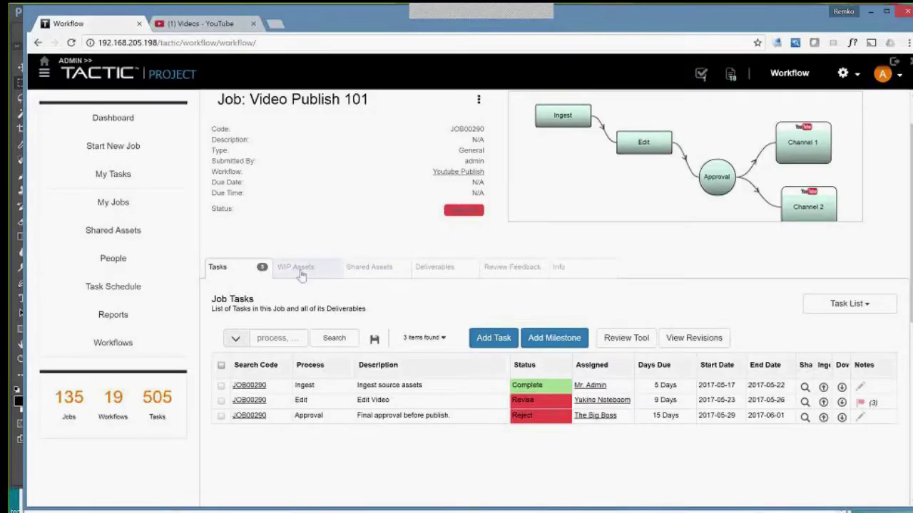
Upload after_effects.mp4 from the after_effects folder to the Edit process
{"action": "left_click", "coordinate": [822, 401]}
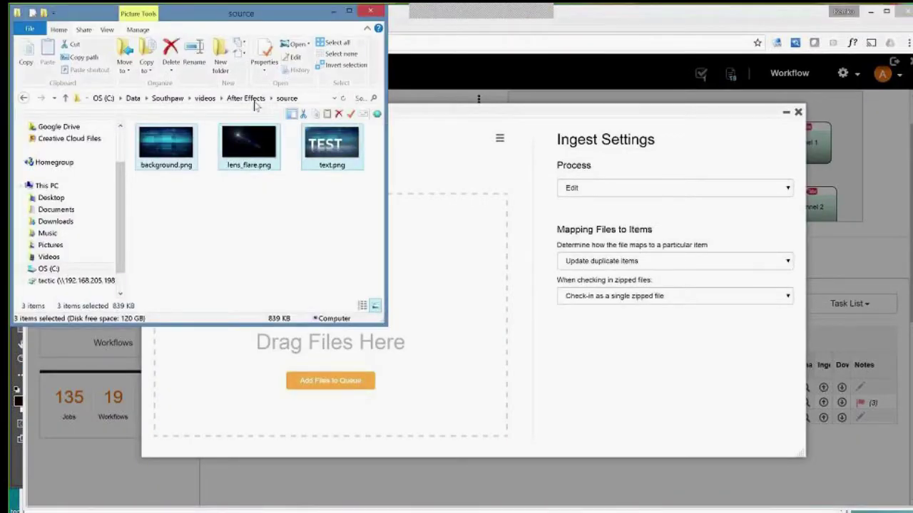
{"action": "key", "text": "Delete"}
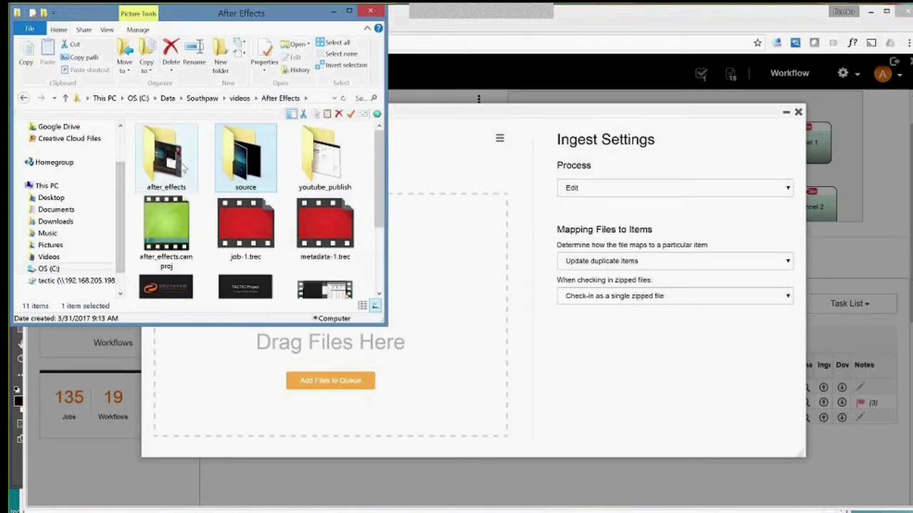
{"action": "double_click", "coordinate": [173, 162]}
{"action": "left_click_drag", "start_coordinate": [166, 146], "coordinate": [209, 211]}
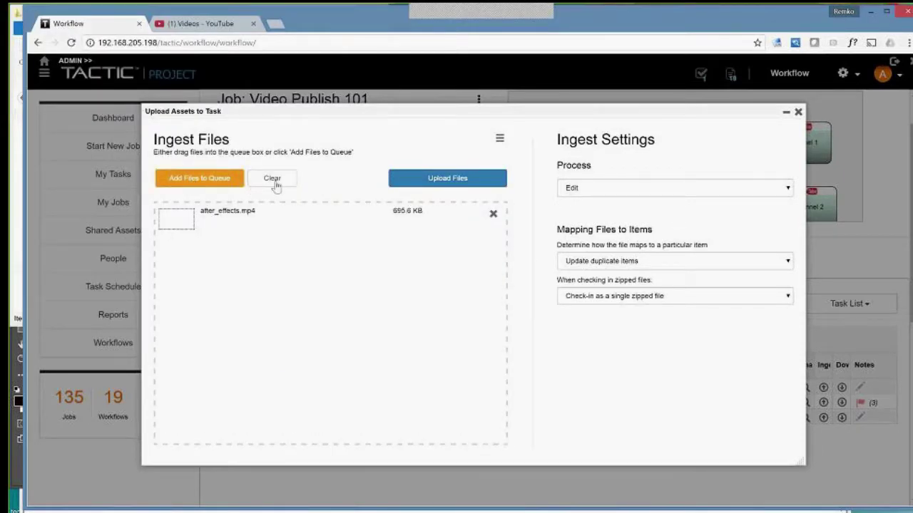
{"action": "left_click", "coordinate": [434, 180]}
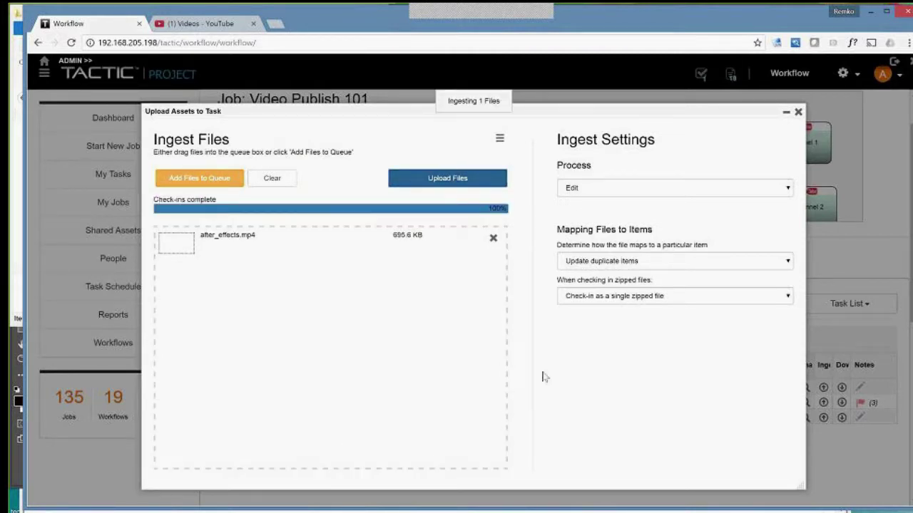
Reload the WIP Assets view to verify after_effects.mp4 is listed, then go back to Tasks
{"action": "left_click", "coordinate": [797, 113]}
{"action": "left_click", "coordinate": [293, 266]}
{"action": "right_click", "coordinate": [314, 272]}
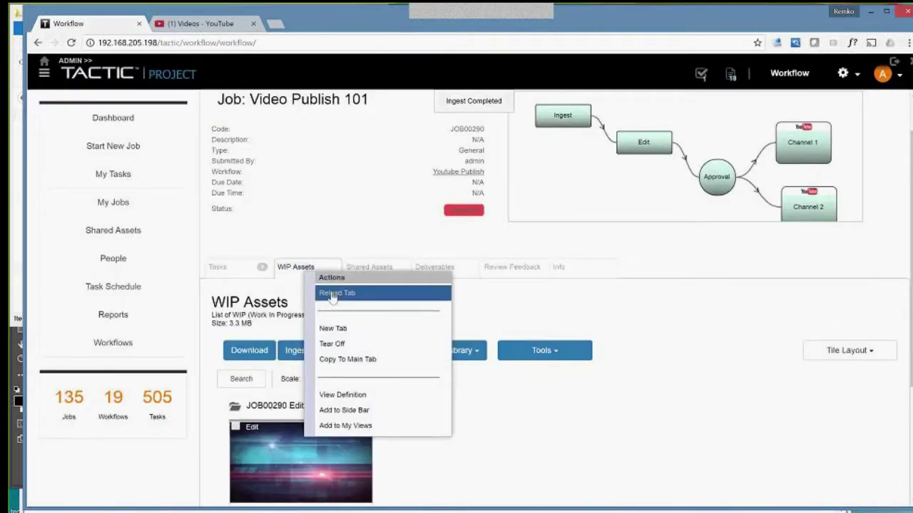
{"action": "left_click", "coordinate": [332, 294]}
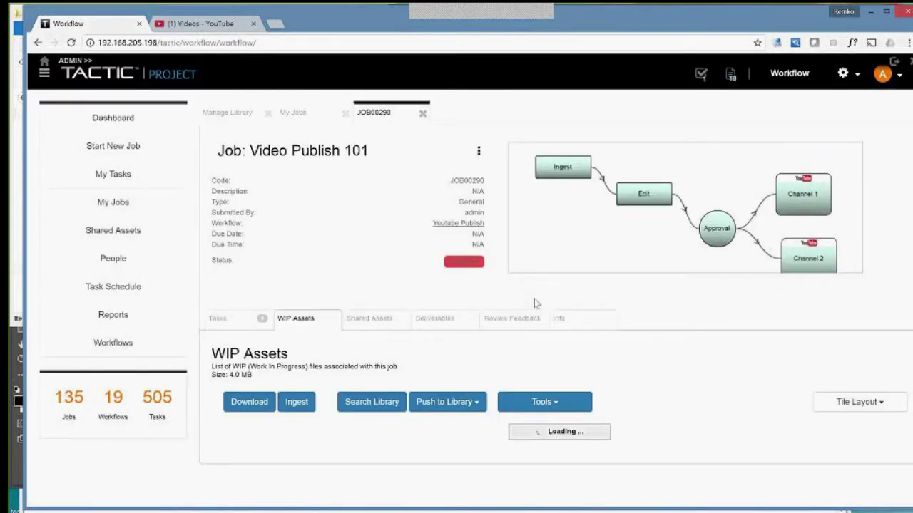
{"action": "scroll", "coordinate": [637, 363], "scroll_direction": "down", "scroll_amount": 4}
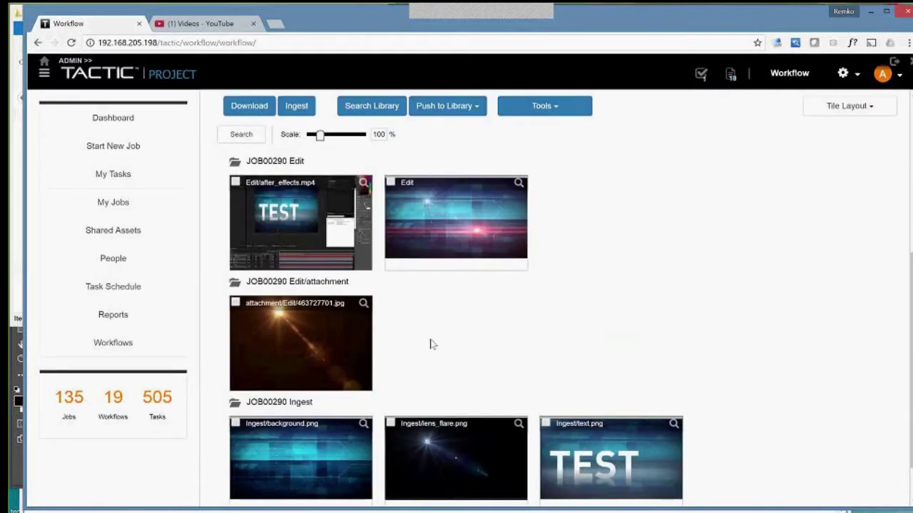
{"action": "scroll", "coordinate": [431, 344], "scroll_direction": "down", "scroll_amount": 1}
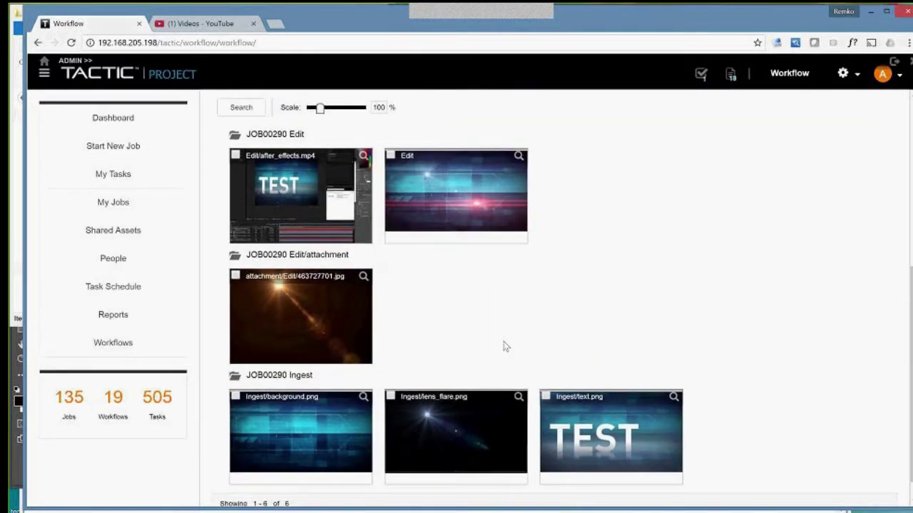
{"action": "scroll", "coordinate": [503, 347], "scroll_direction": "up", "scroll_amount": 1}
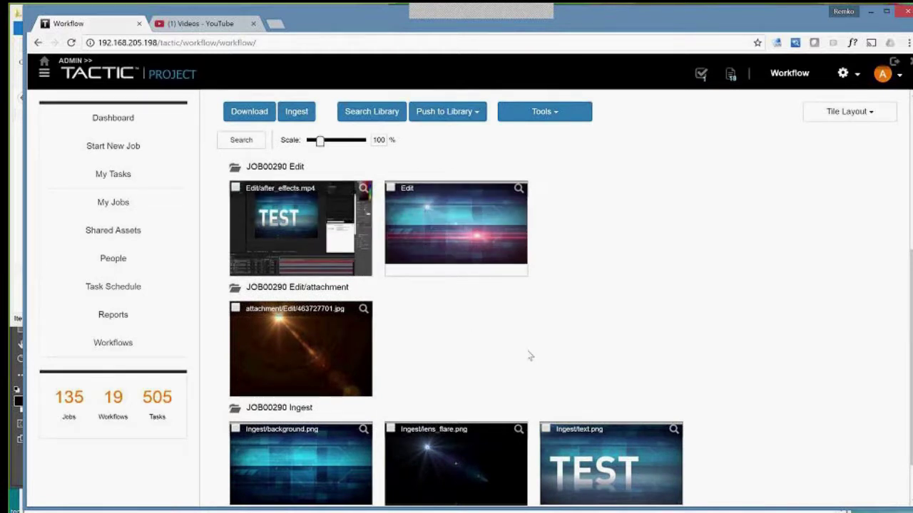
{"action": "scroll", "coordinate": [605, 344], "scroll_direction": "up", "scroll_amount": 5}
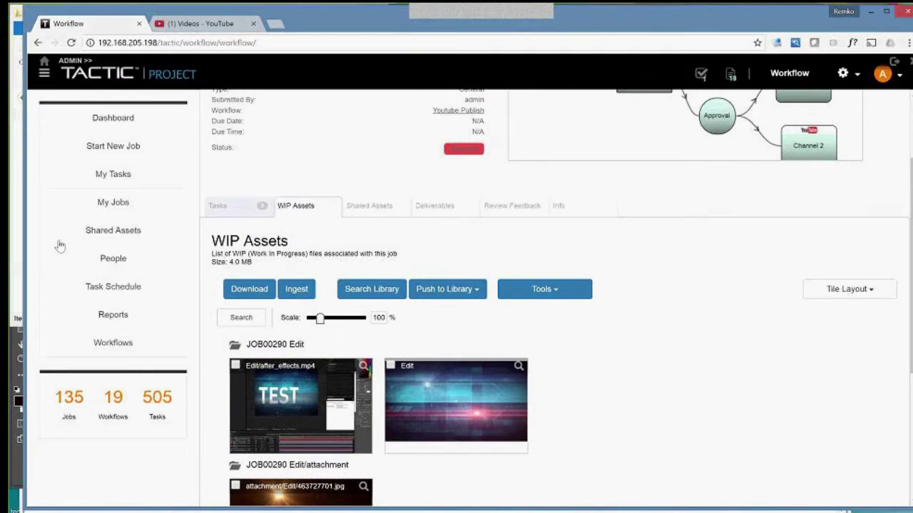
{"action": "left_click", "coordinate": [219, 206]}
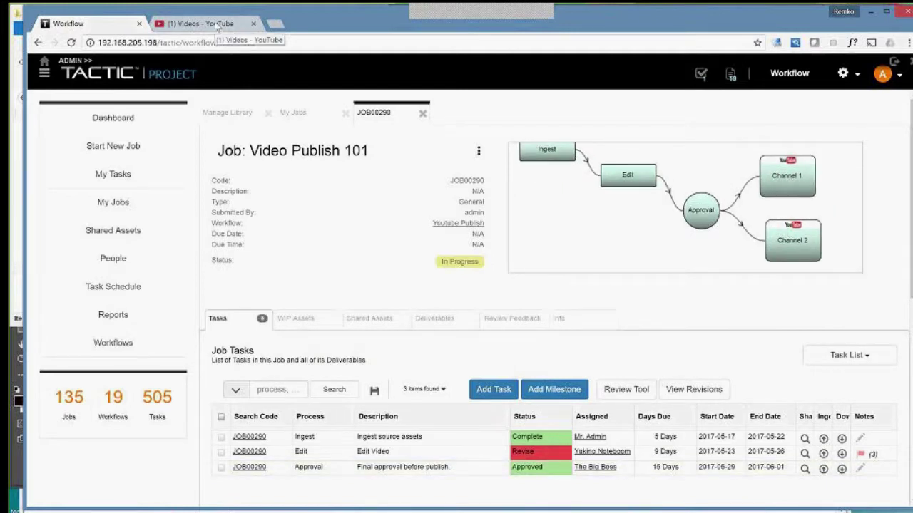
Refresh the YouTube video list, watch Video Publish 101, then open its edit details
{"action": "left_click", "coordinate": [217, 24]}
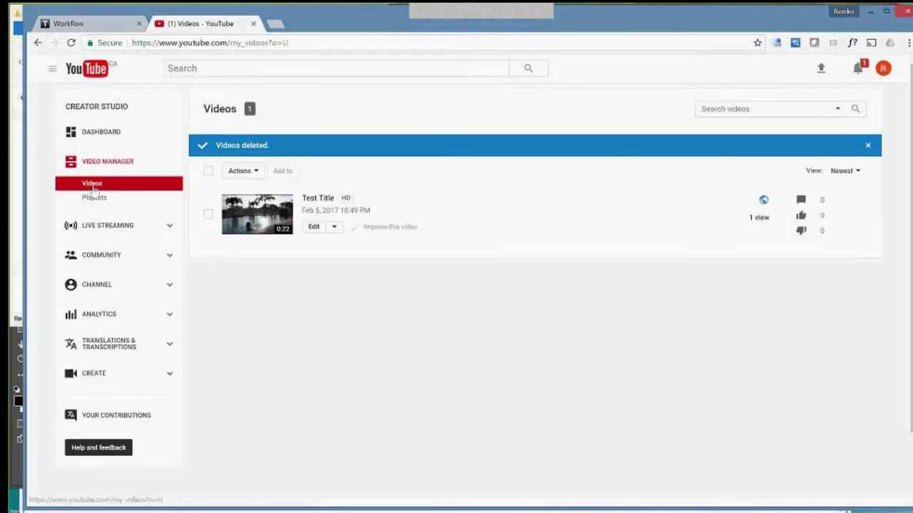
{"action": "left_click", "coordinate": [93, 186]}
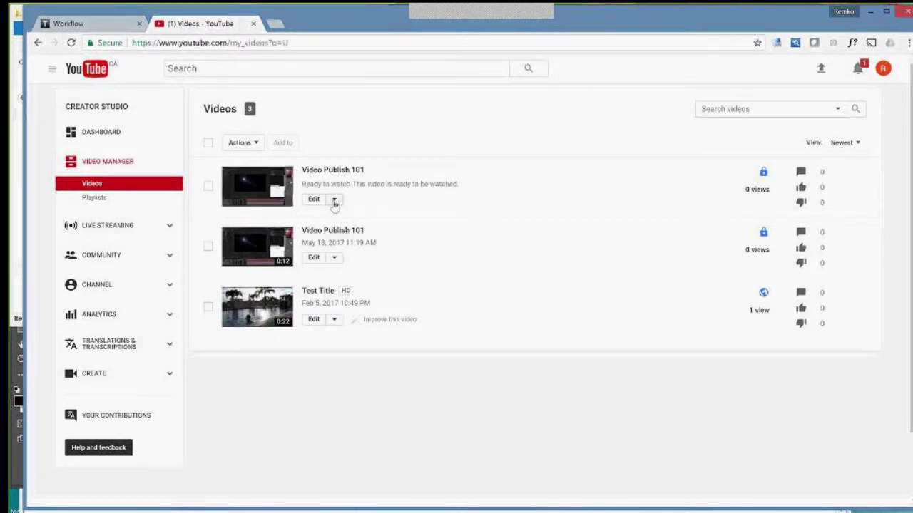
{"action": "left_click", "coordinate": [251, 188]}
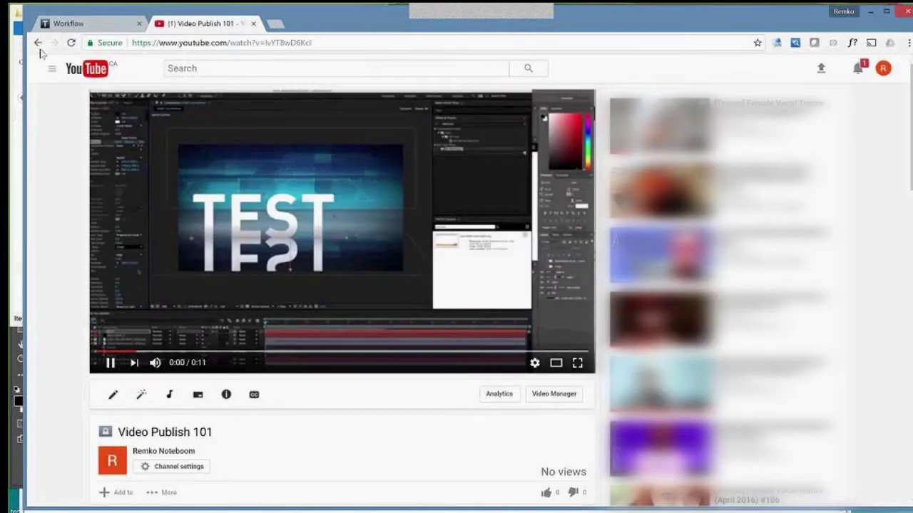
{"action": "left_click", "coordinate": [37, 43]}
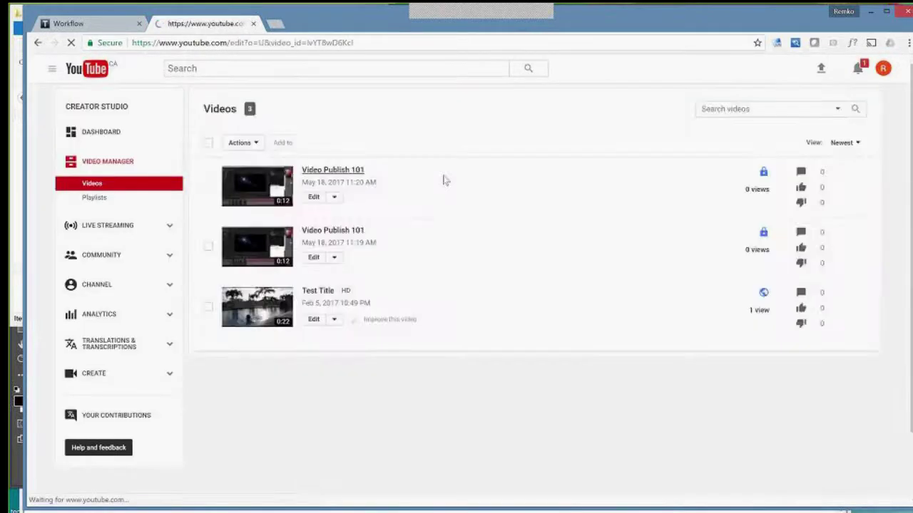
{"action": "left_click", "coordinate": [335, 169]}
Scroll down the YouTube Info & Settings page to review the video's tags
{"action": "scroll", "coordinate": [556, 303], "scroll_direction": "down", "scroll_amount": 2}
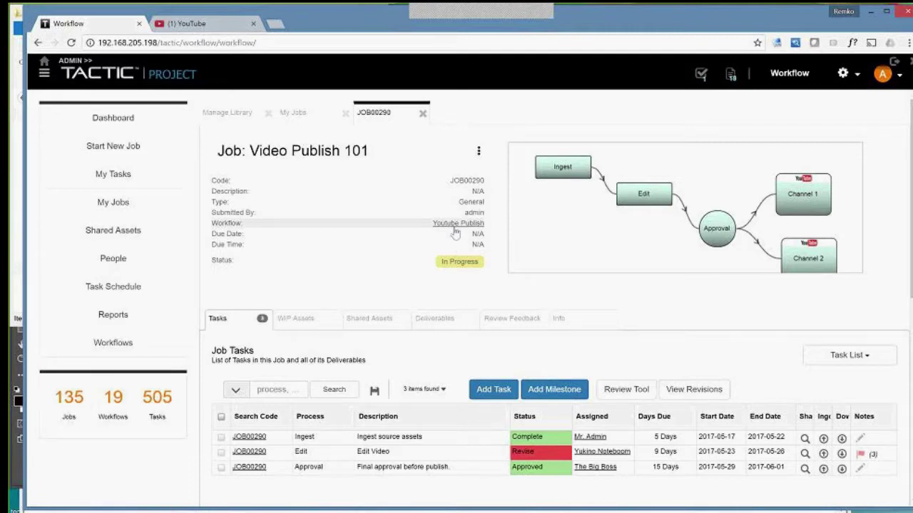
Load the Youtube Publish workflow diagram from TACTIC's Workflows list and widen the canvas
{"action": "left_click", "coordinate": [443, 221]}
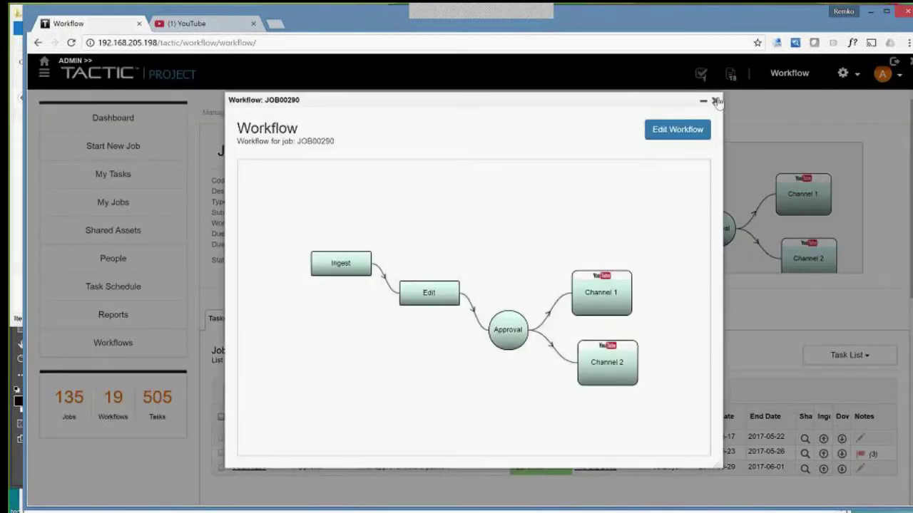
{"action": "left_click", "coordinate": [716, 101]}
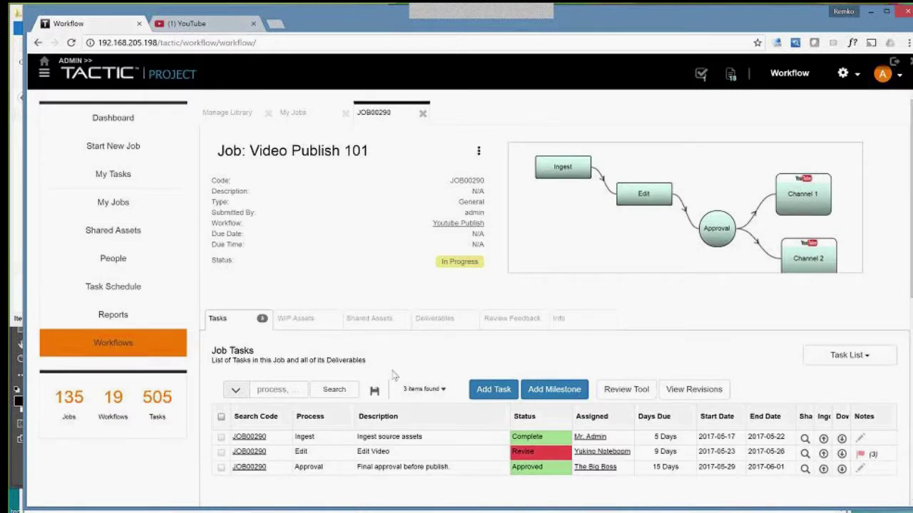
{"action": "left_click", "coordinate": [113, 342]}
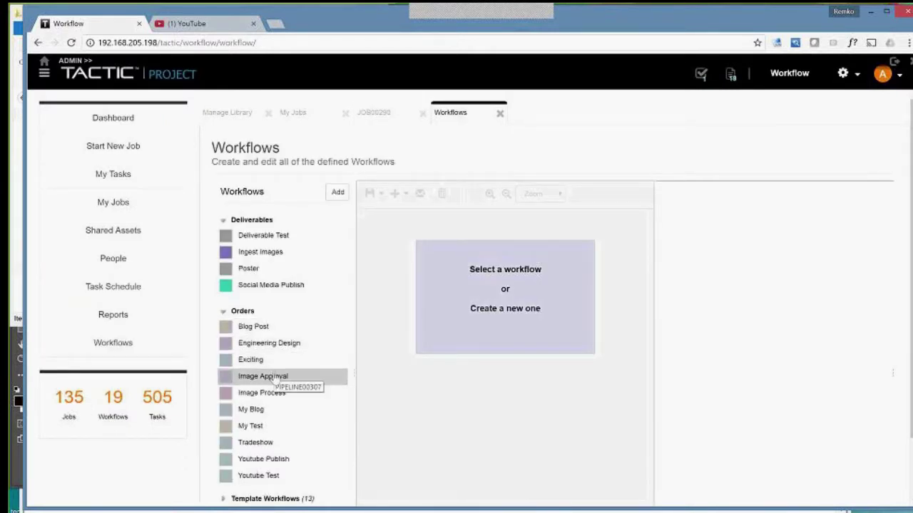
{"action": "left_click", "coordinate": [285, 459]}
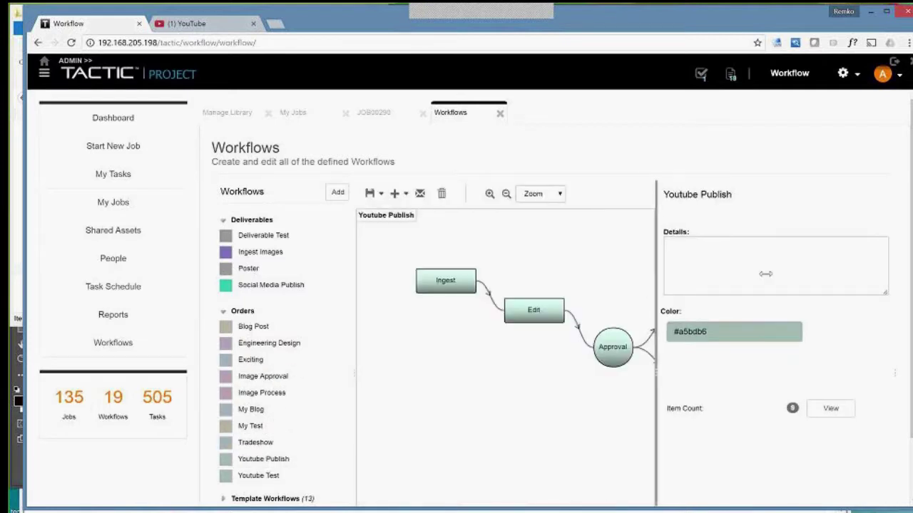
{"action": "left_click_drag", "start_coordinate": [765, 273], "coordinate": [765, 274]}
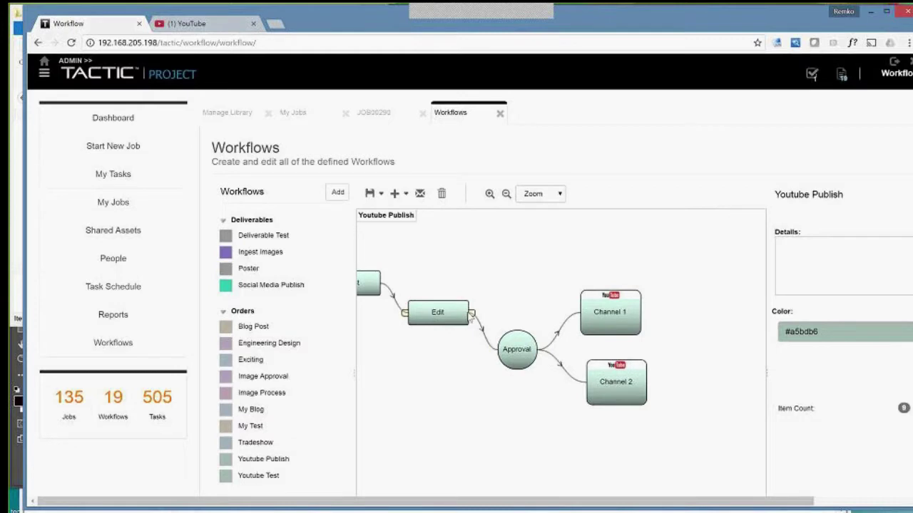
Add node5 after Edit and make it an Approval process
{"action": "left_click_drag", "start_coordinate": [472, 318], "coordinate": [515, 253]}
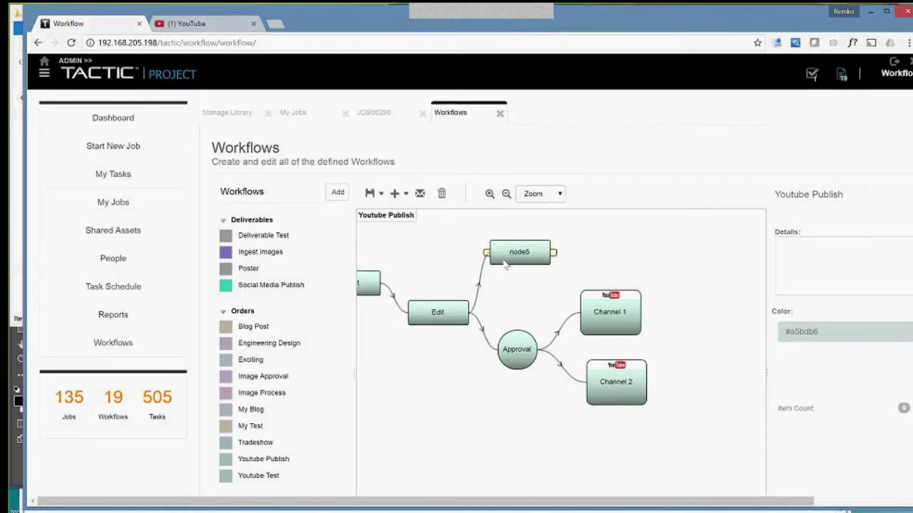
{"action": "left_click", "coordinate": [515, 253]}
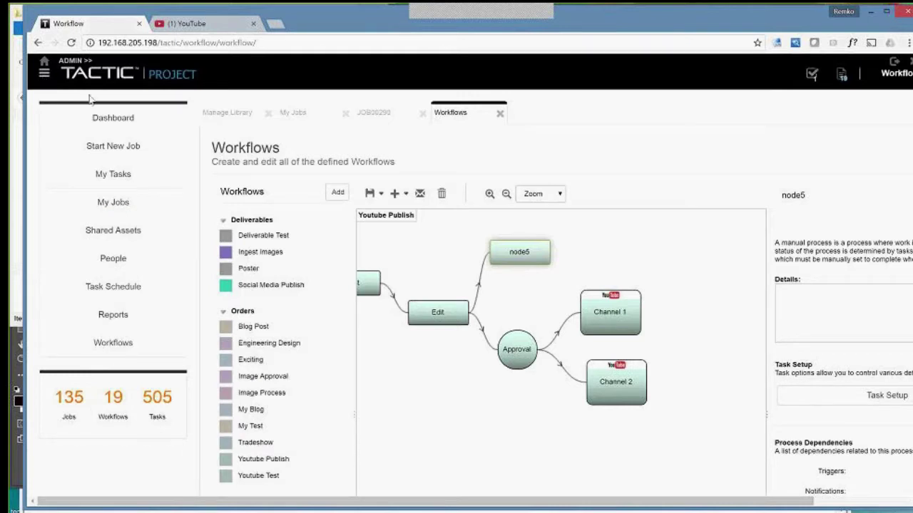
{"action": "left_click", "coordinate": [795, 196]}
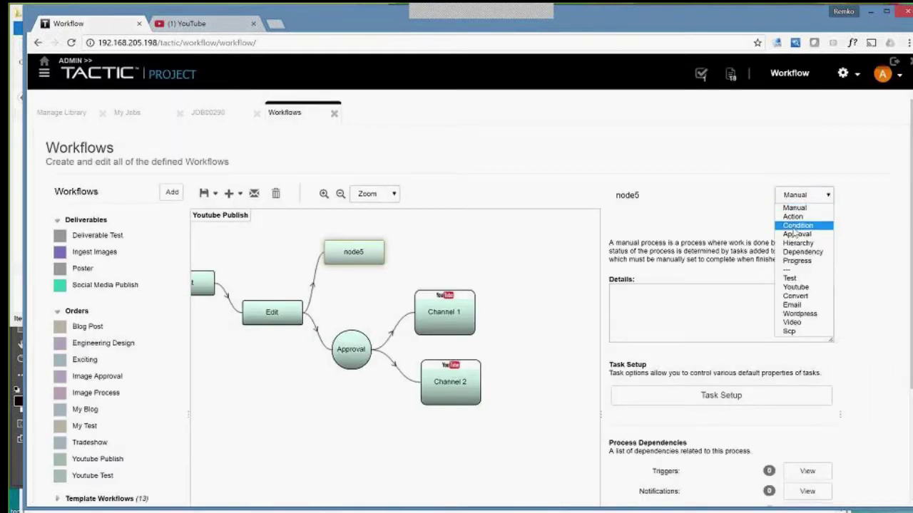
{"action": "left_click", "coordinate": [796, 234]}
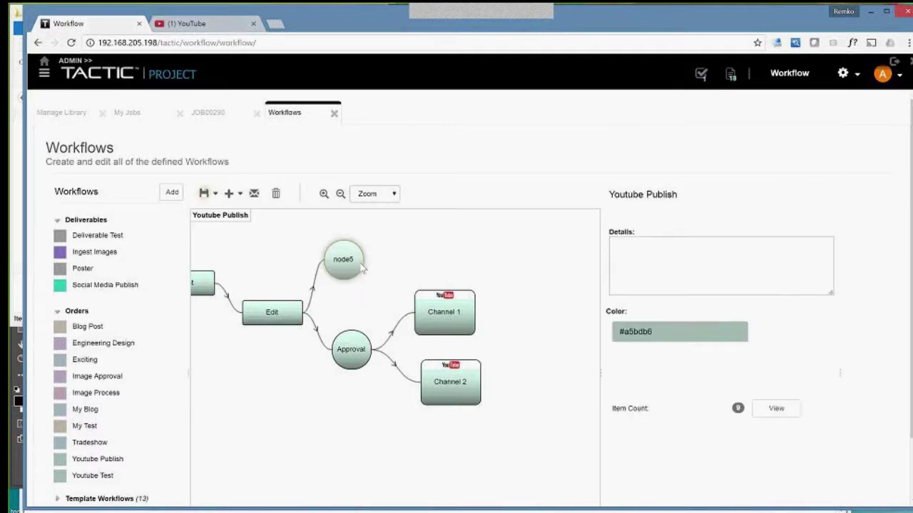
Add node6 after node5 and make it a Wordpress process
{"action": "left_click", "coordinate": [365, 265]}
{"action": "left_click_drag", "start_coordinate": [365, 260], "coordinate": [467, 241]}
{"action": "left_click", "coordinate": [788, 196]}
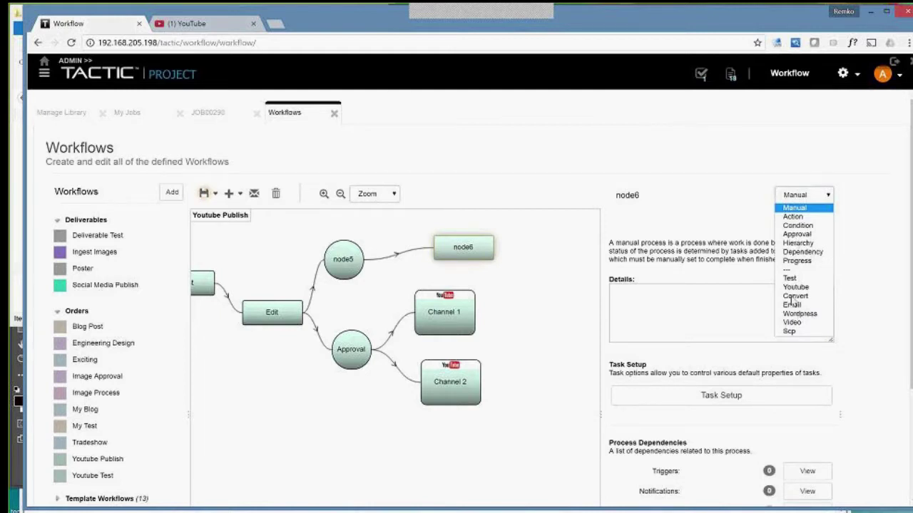
{"action": "left_click", "coordinate": [690, 358]}
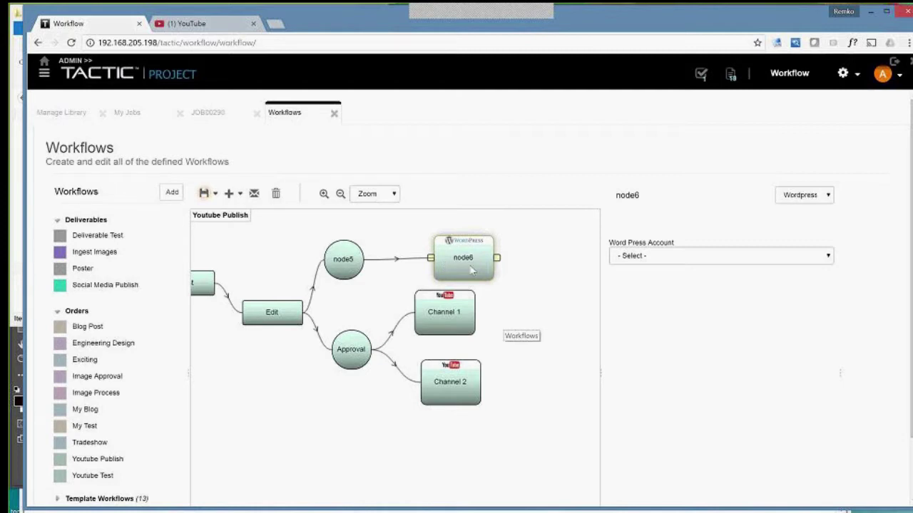
Delete the connection between node5 and node6
{"action": "left_click_drag", "start_coordinate": [448, 265], "coordinate": [491, 273]}
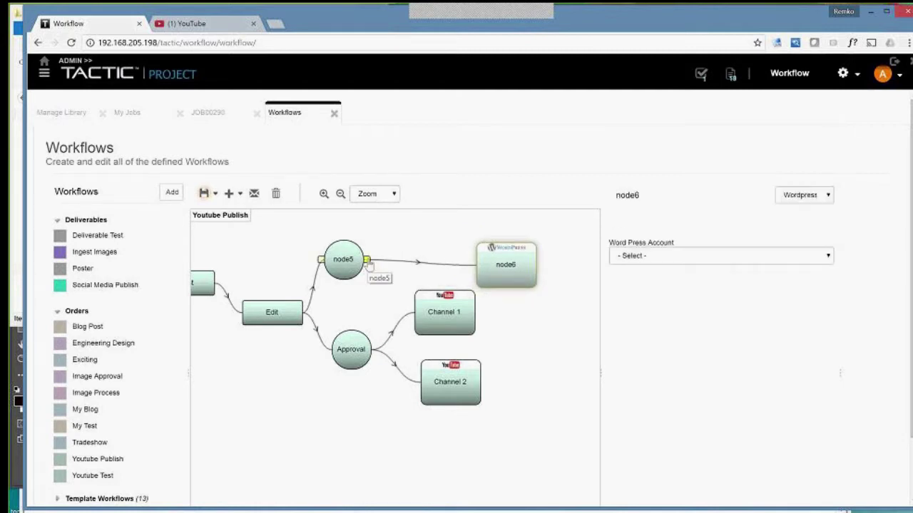
{"action": "left_click", "coordinate": [298, 427]}
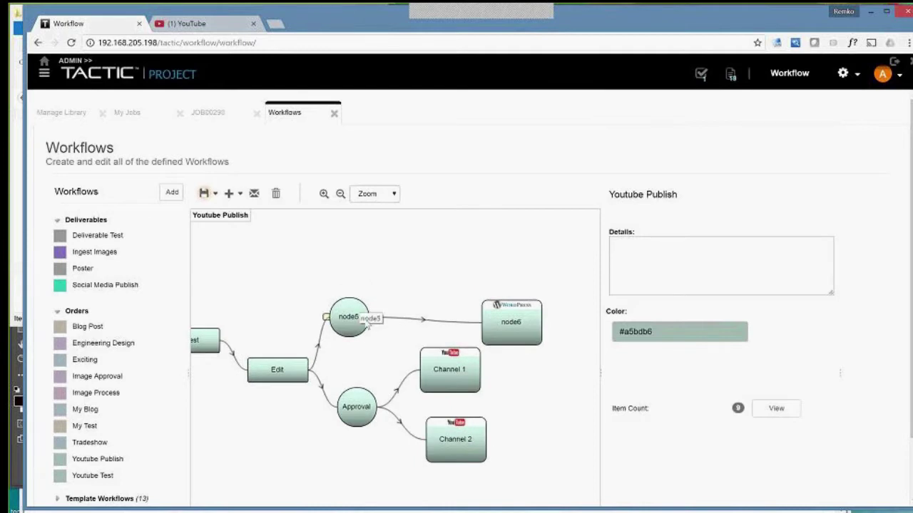
{"action": "left_click", "coordinate": [389, 323]}
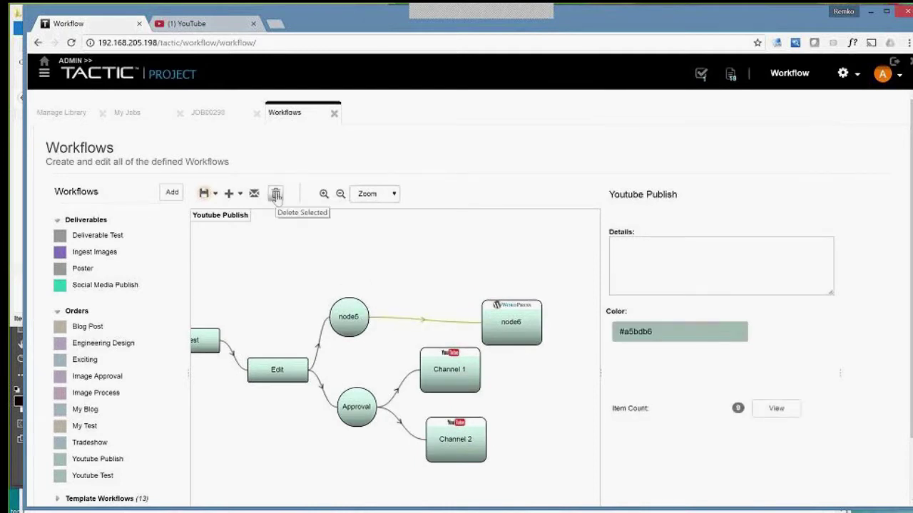
{"action": "left_click", "coordinate": [276, 195]}
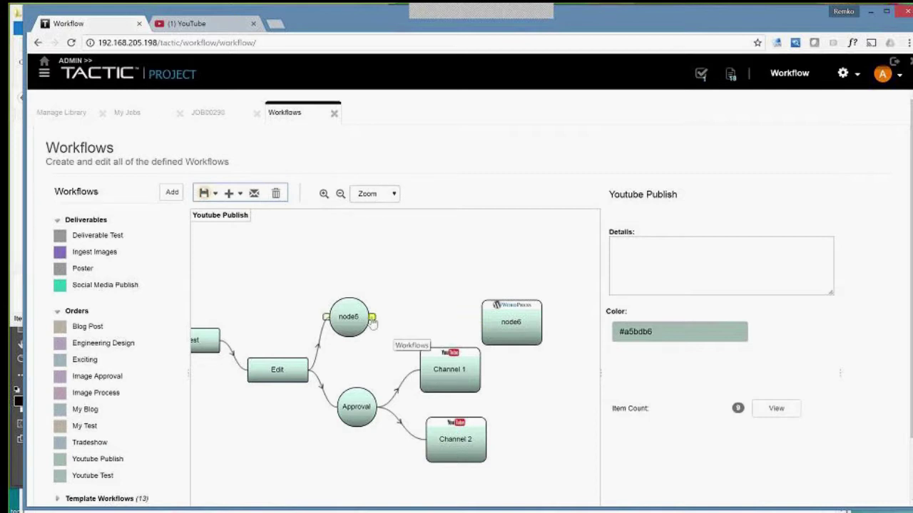
Add node7 after node5 and set it to a Convert process
{"action": "left_click_drag", "start_coordinate": [372, 319], "coordinate": [394, 269]}
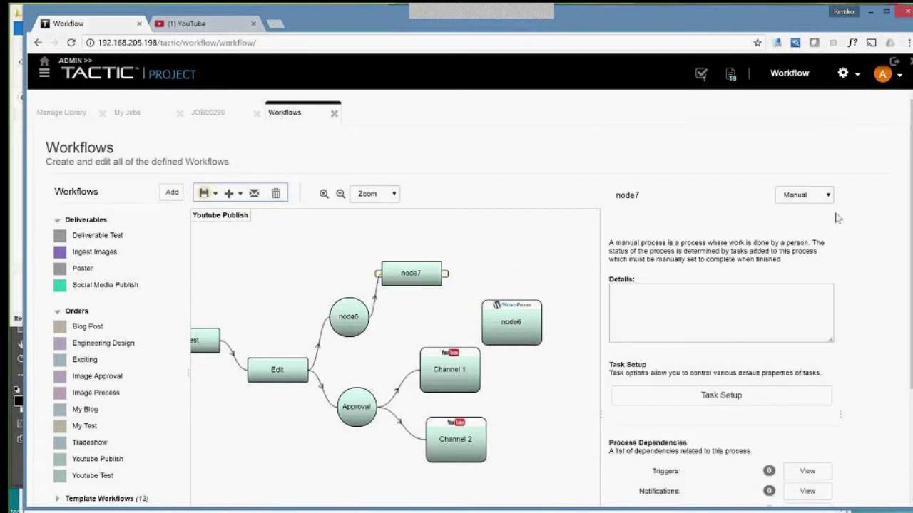
{"action": "left_click", "coordinate": [826, 195]}
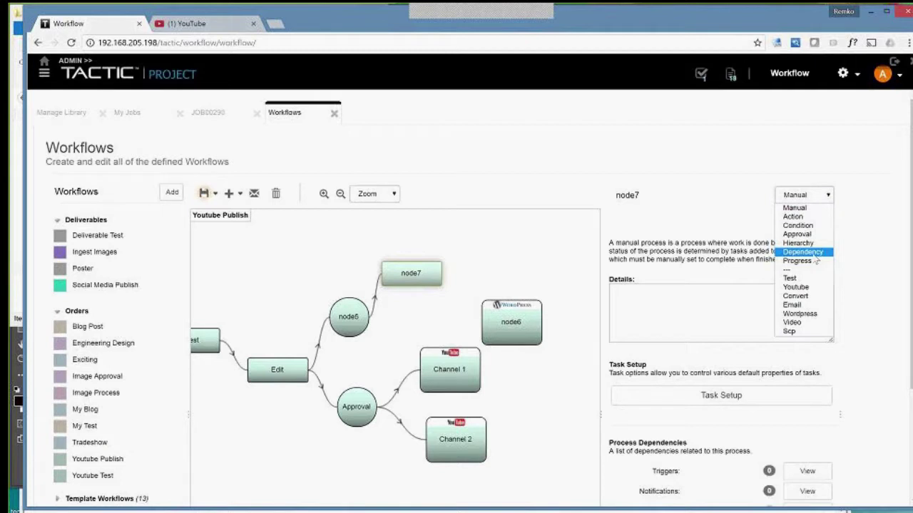
{"action": "left_click", "coordinate": [801, 297]}
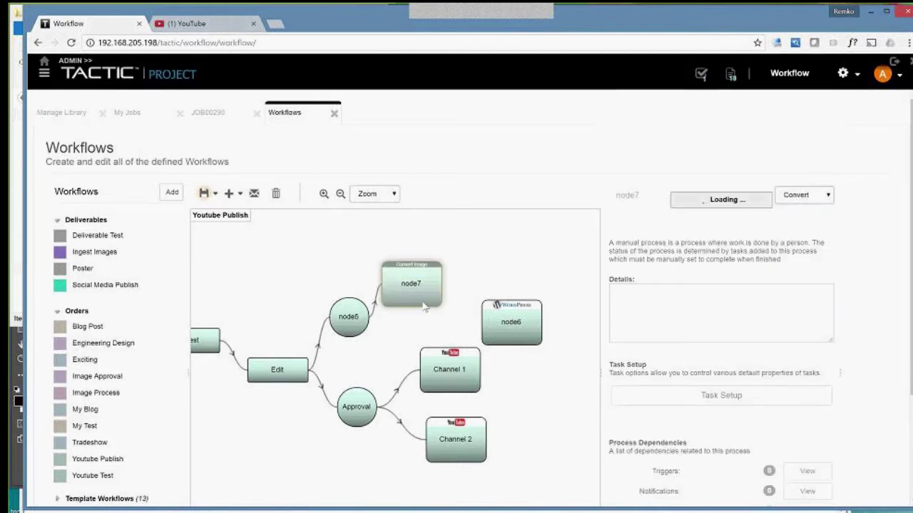
Set node7's convert type to Video and connect node7 onward to node6
{"action": "left_click", "coordinate": [820, 203]}
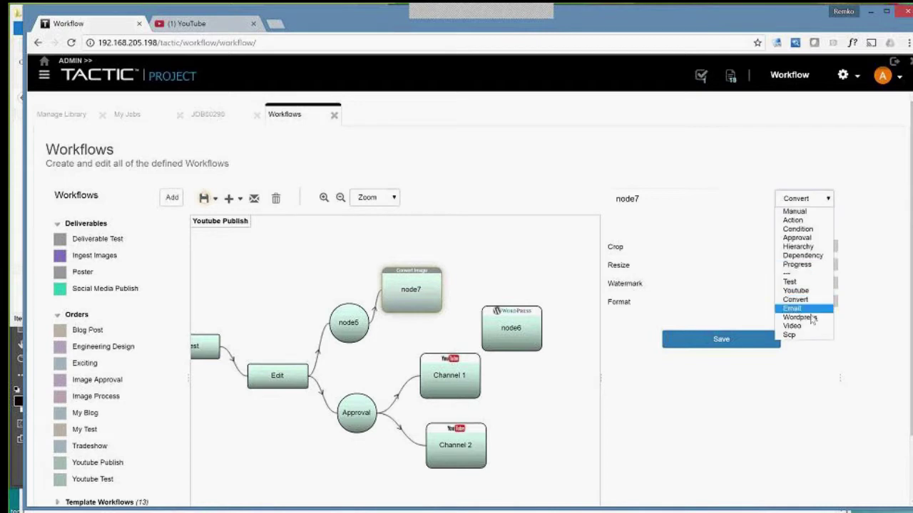
{"action": "left_click", "coordinate": [526, 301]}
{"action": "left_click", "coordinate": [424, 298]}
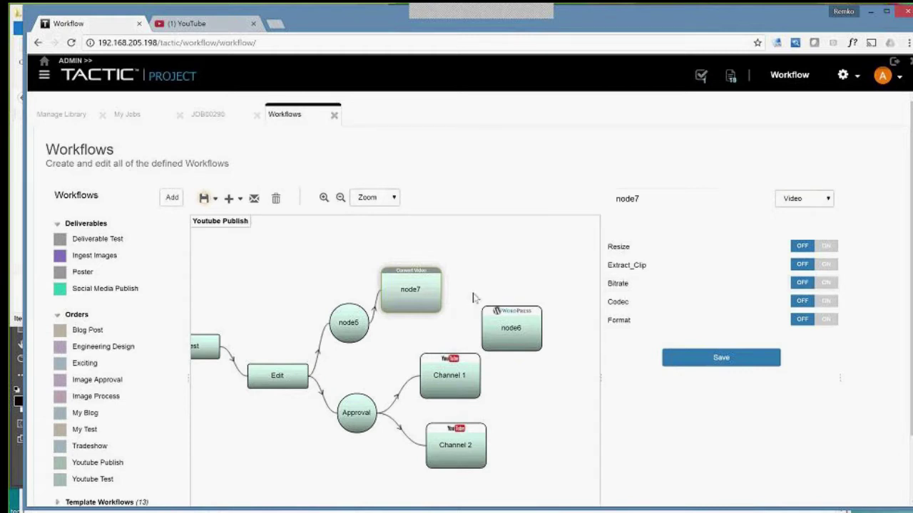
{"action": "left_click_drag", "start_coordinate": [442, 292], "coordinate": [479, 328]}
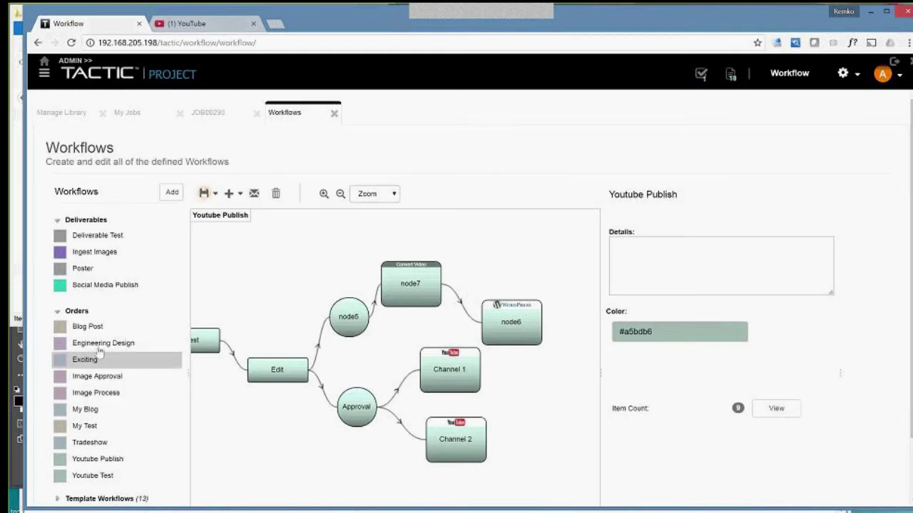
Switch to the Engineering Design workflow, discarding the Youtube Publish changes
{"action": "left_click", "coordinate": [99, 348]}
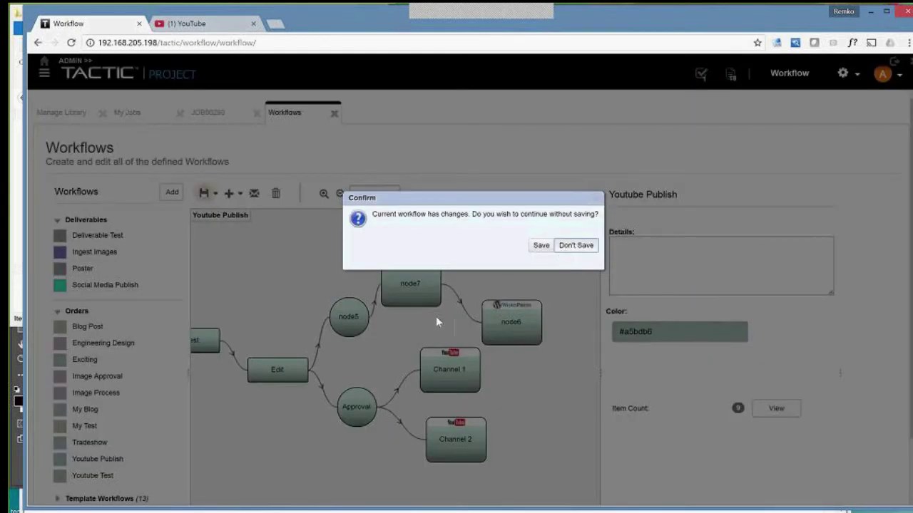
{"action": "key", "text": "Return"}
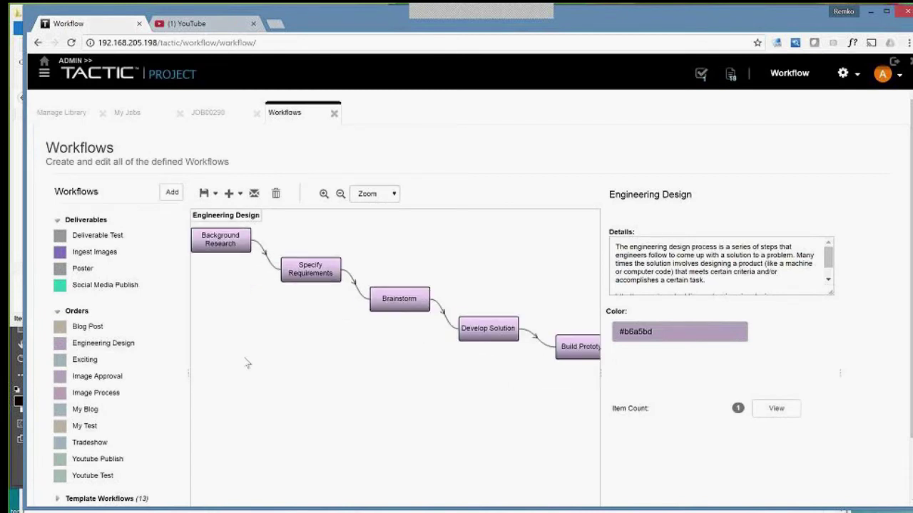